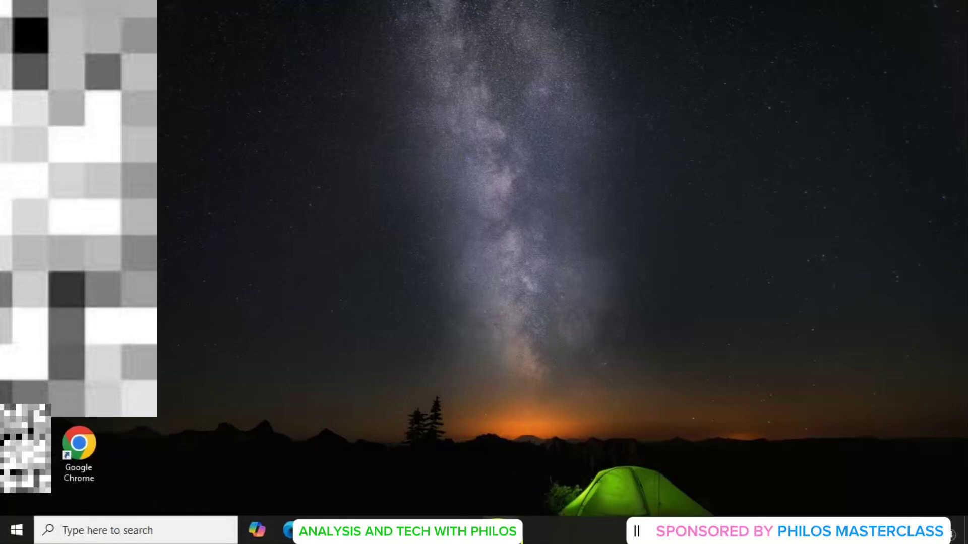
In Chrome, search Google for 'ibm spss statistics trial' using the suggestion from typing 'ibm'.
{"action": "left_click", "coordinate": [470, 446]}
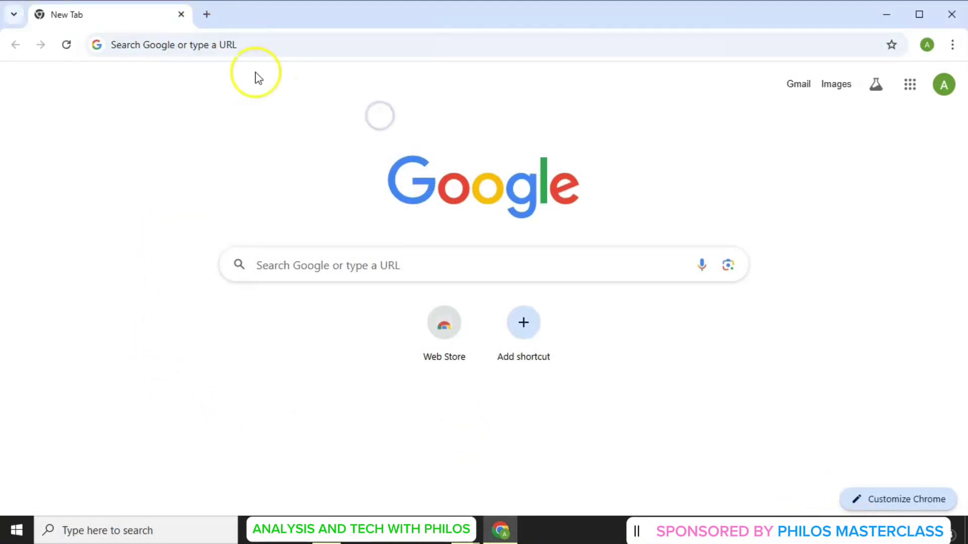
{"action": "left_click", "coordinate": [250, 49]}
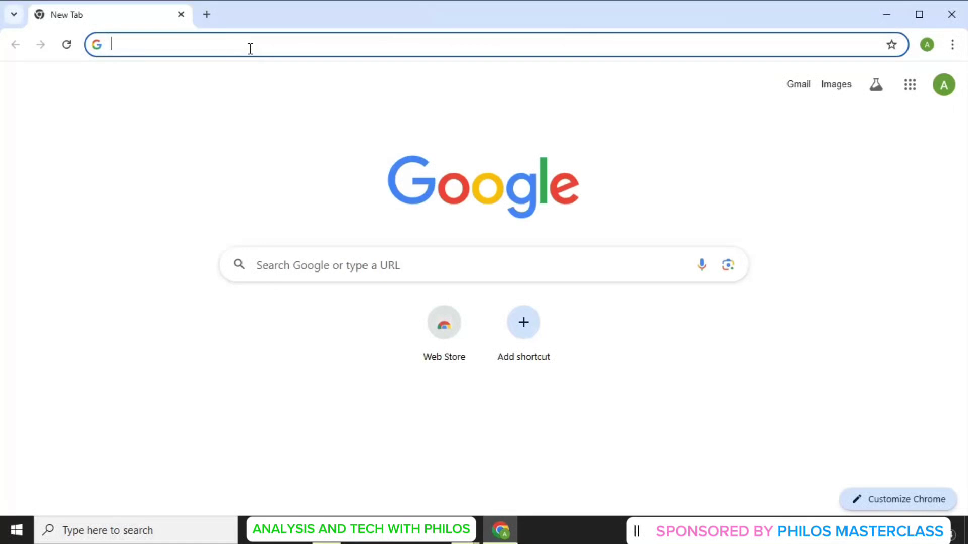
{"action": "type", "text": "ibm"}
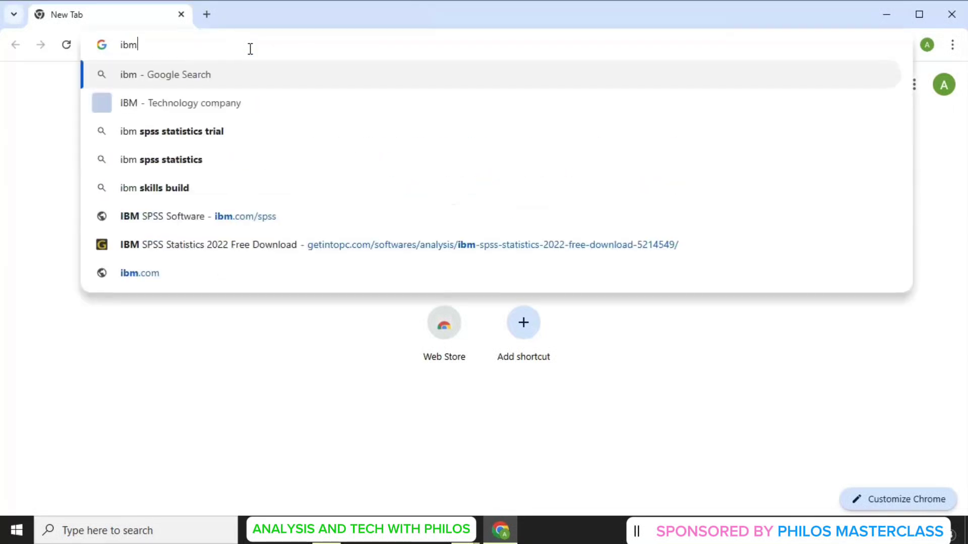
{"action": "left_click", "coordinate": [220, 134]}
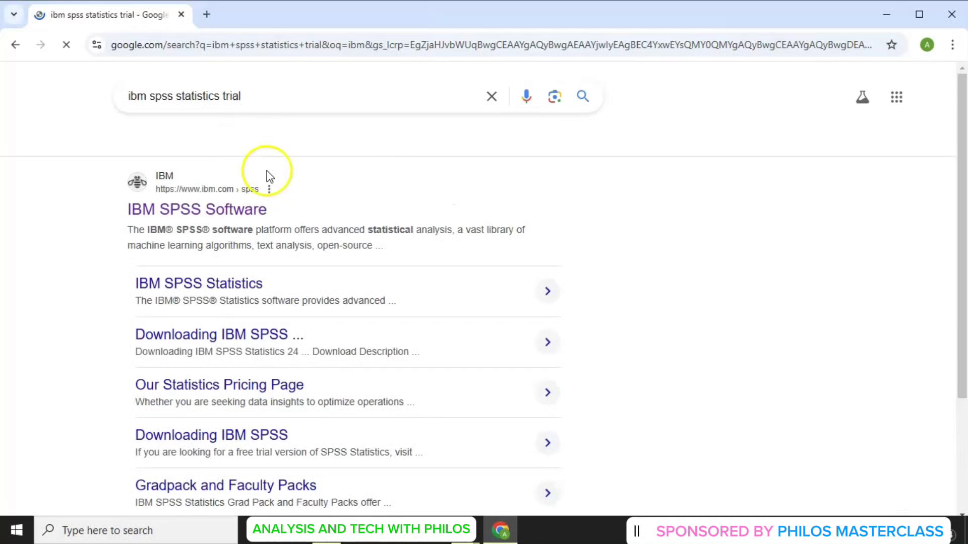
Open the SPSS Statistics free trial signup from the IBM SPSS Software page and enter the business email.
{"action": "left_click", "coordinate": [200, 214]}
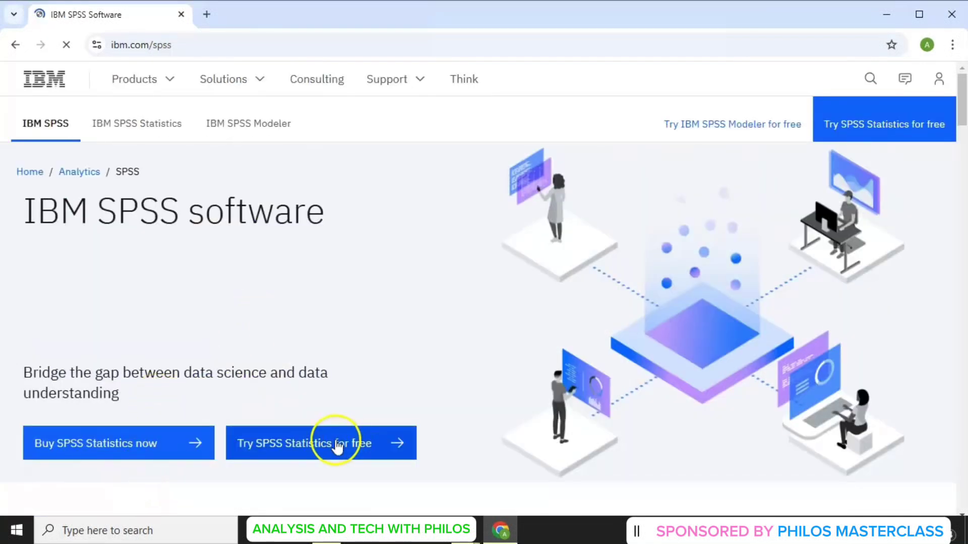
{"action": "left_click", "coordinate": [344, 449]}
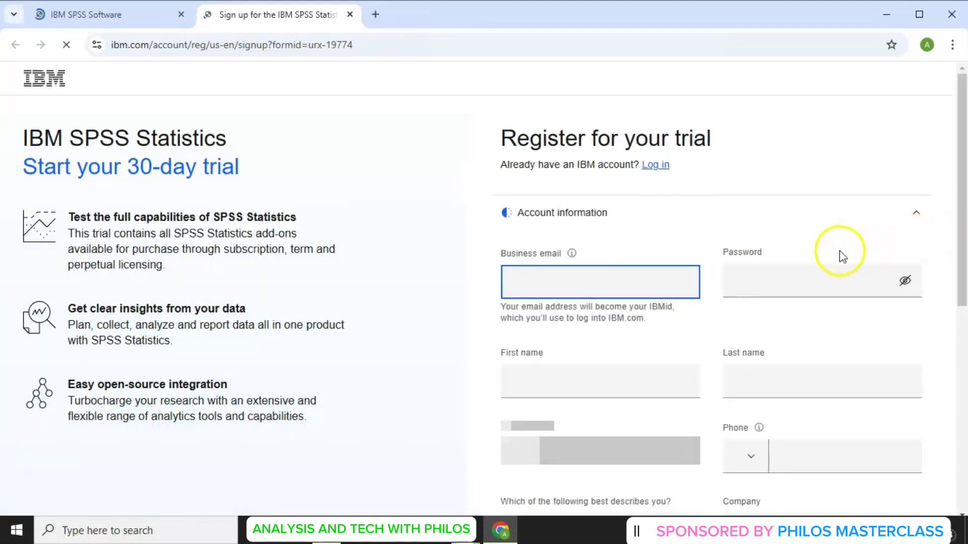
{"action": "left_click", "coordinate": [533, 287]}
{"action": "key", "text": "ctrl+v"}
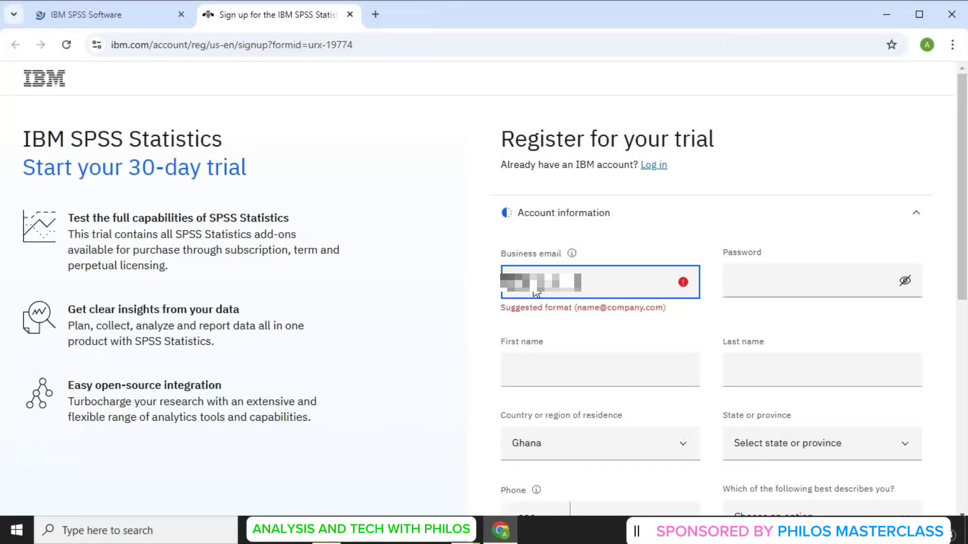
{"action": "type", "text": "@gmail.com"}
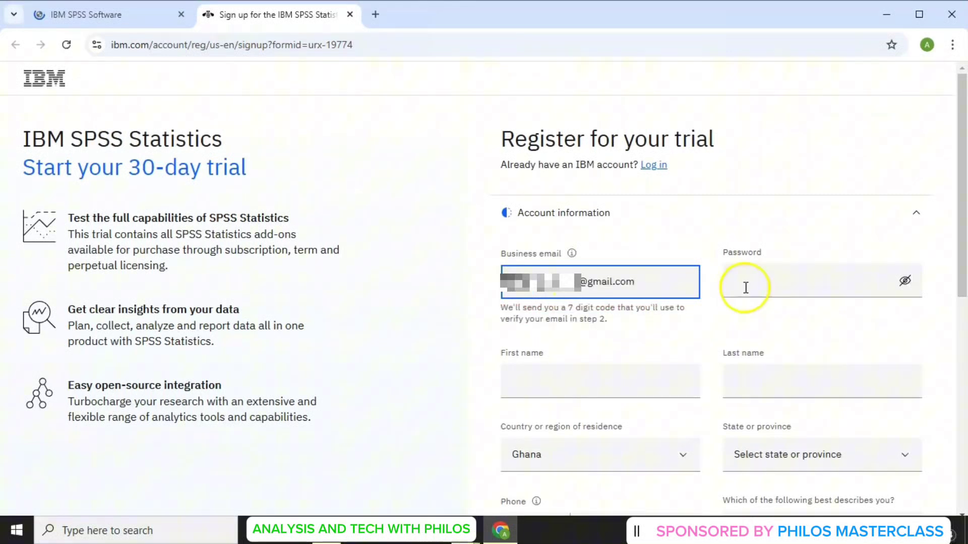
{"action": "left_click", "coordinate": [750, 281]}
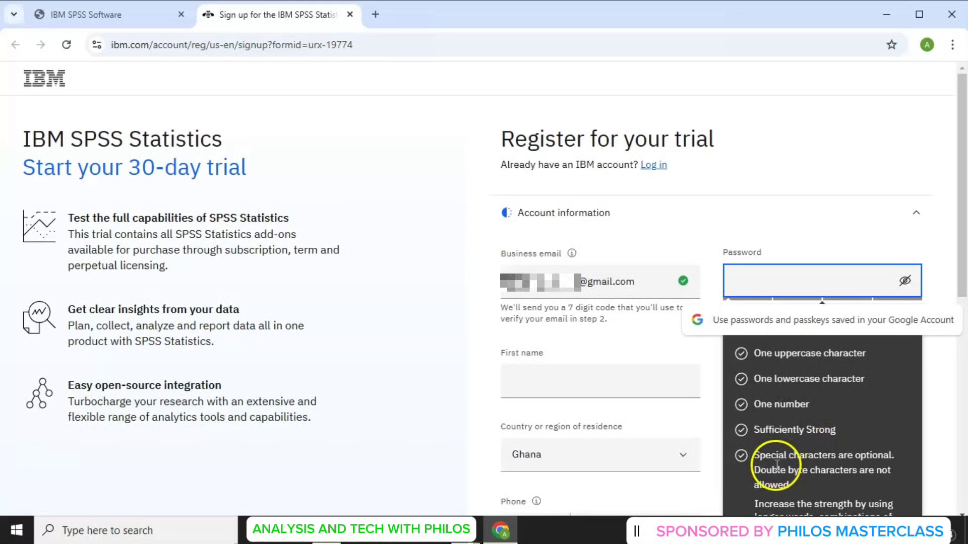
Enter the account password, reveal it to check, and fill in the first and last name.
{"action": "key", "text": "ctrl+v"}
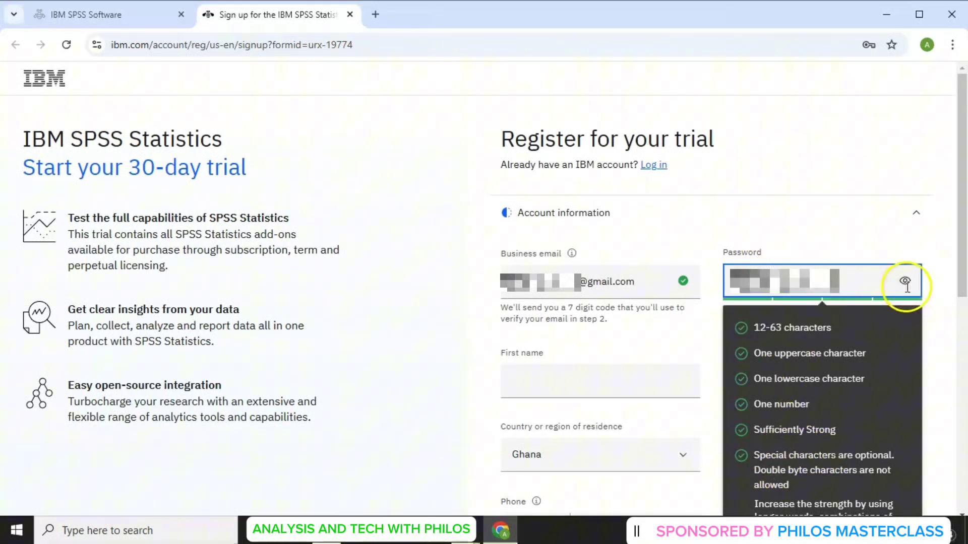
{"action": "left_click", "coordinate": [905, 281]}
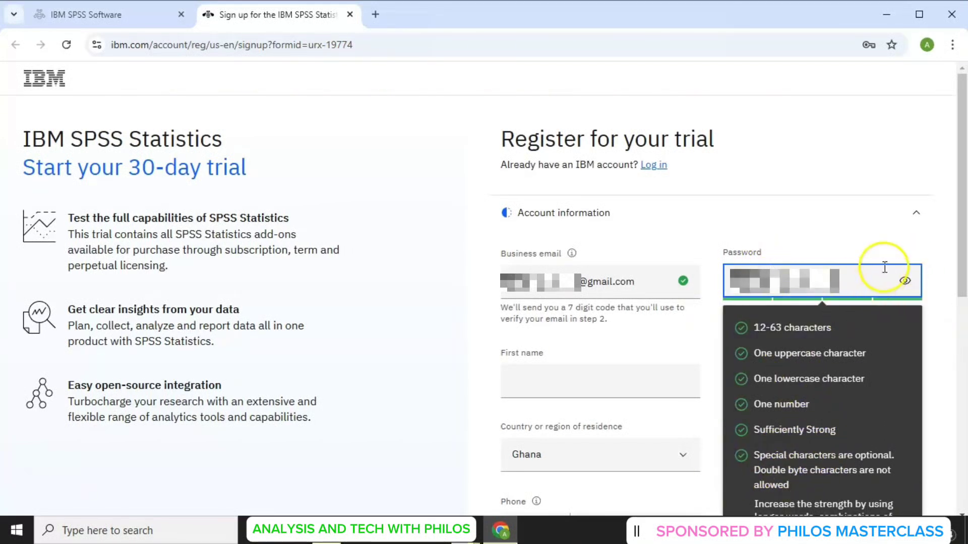
{"action": "left_click", "coordinate": [540, 386]}
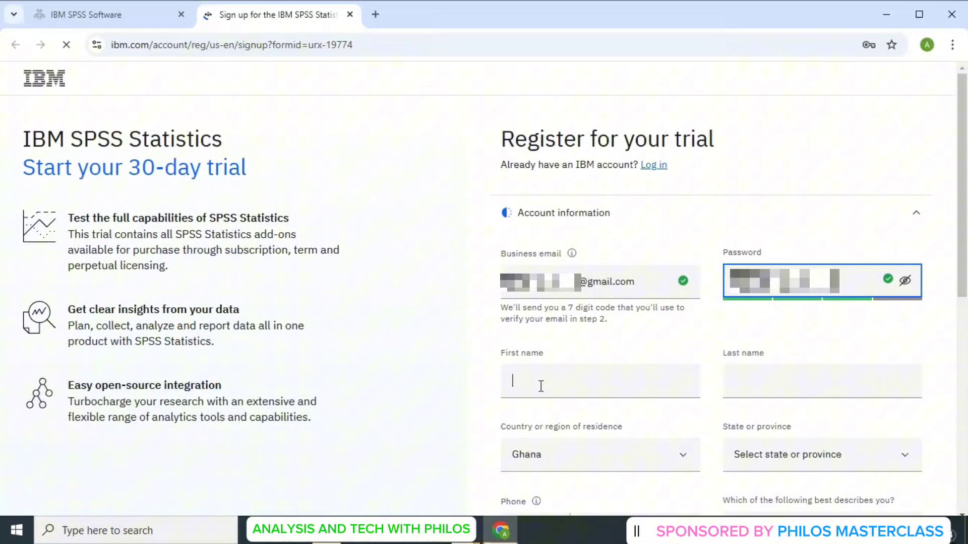
{"action": "key", "text": "ctrl+v"}
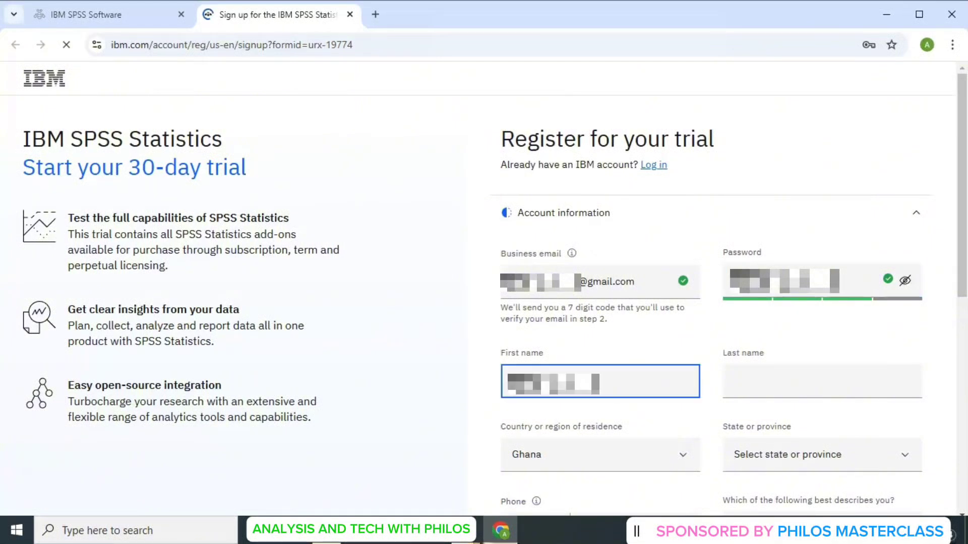
{"action": "left_click", "coordinate": [758, 381]}
{"action": "key", "text": "ctrl+v"}
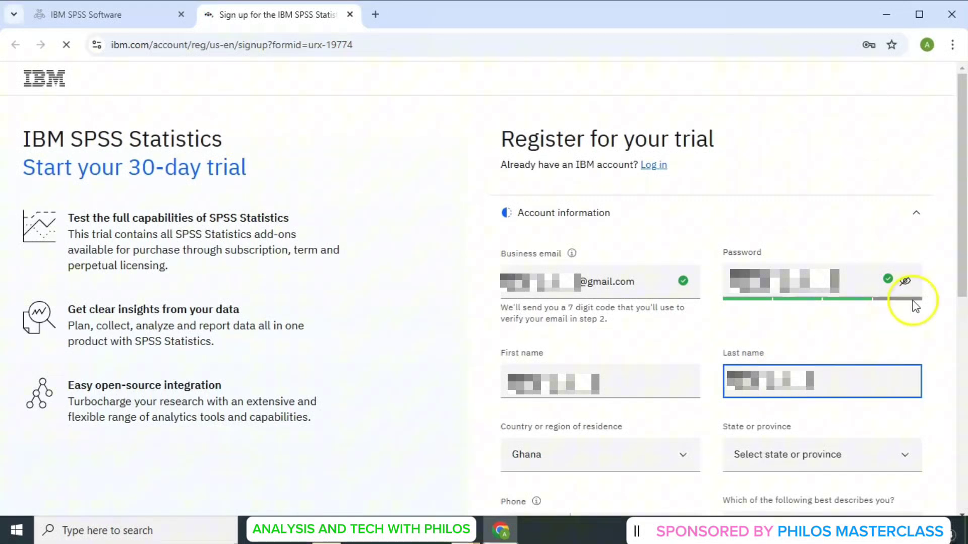
{"action": "left_click_drag", "start_coordinate": [964, 248], "coordinate": [964, 399]}
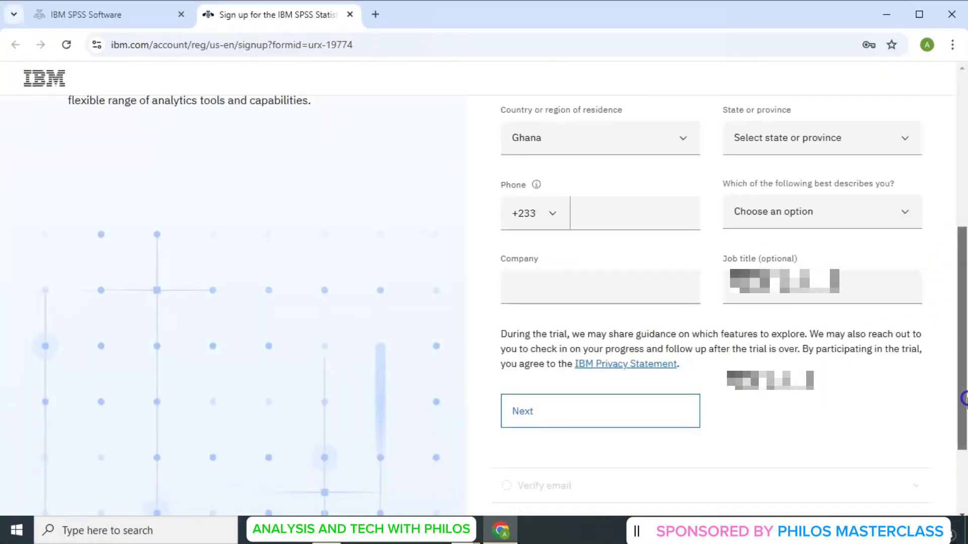
Set the country to Ghana, the region to Greater Accra, and enter the phone number.
{"action": "left_click", "coordinate": [681, 142]}
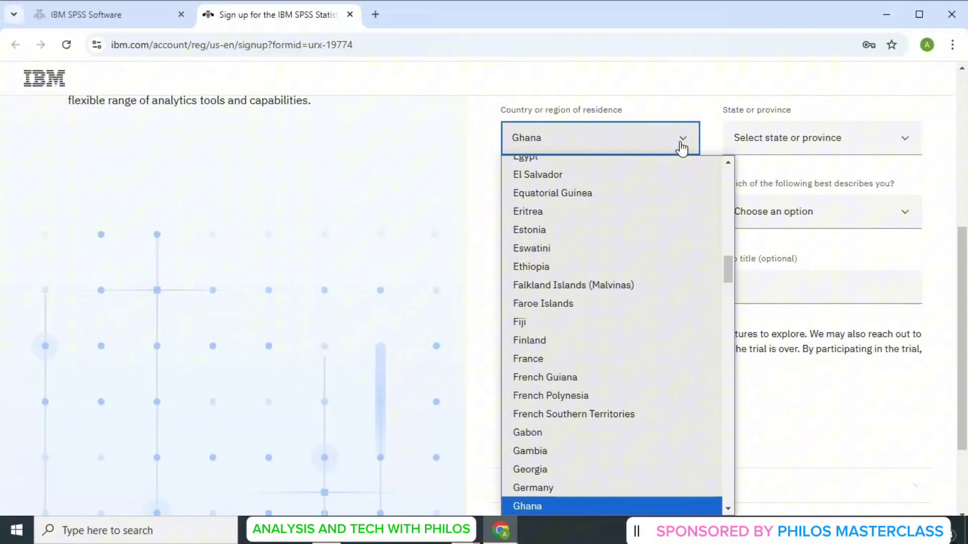
{"action": "left_click", "coordinate": [681, 146]}
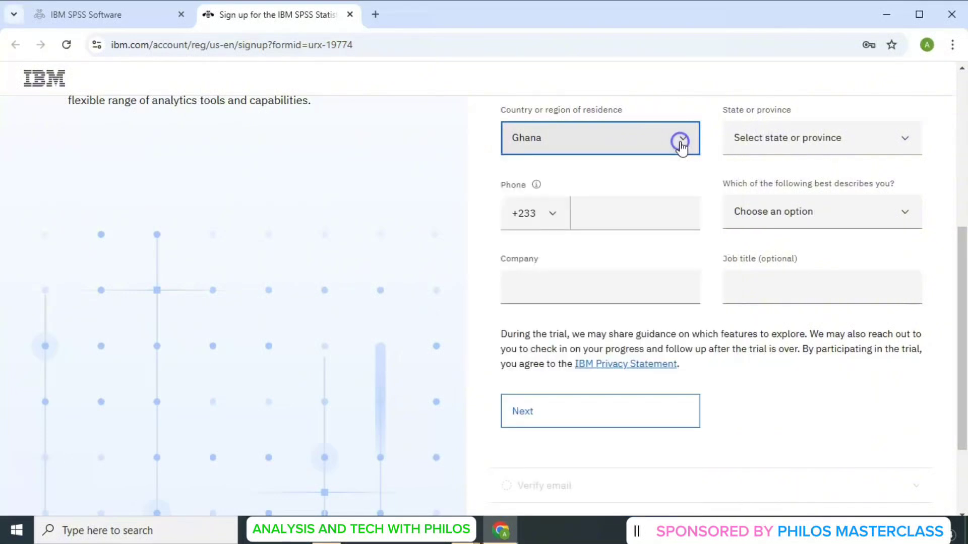
{"action": "left_click", "coordinate": [907, 144]}
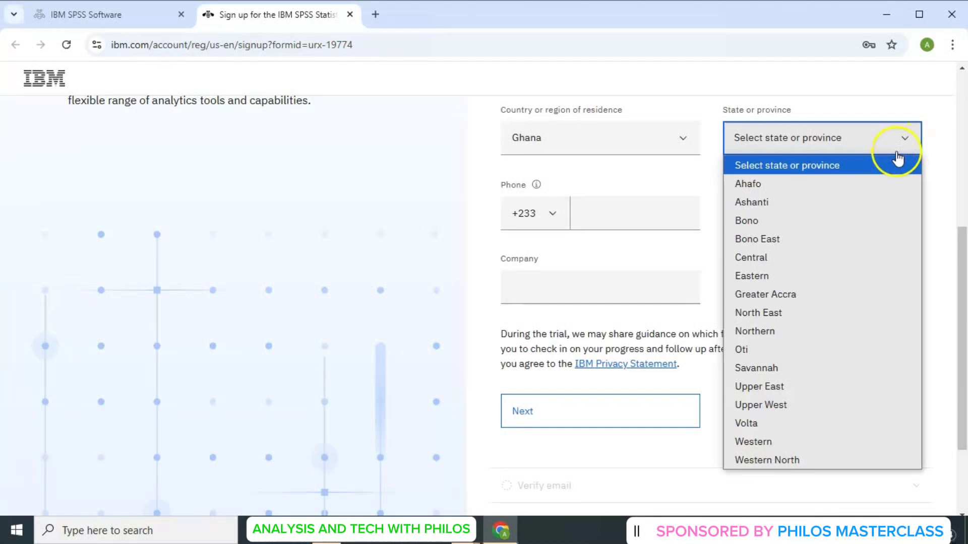
{"action": "left_click", "coordinate": [824, 295]}
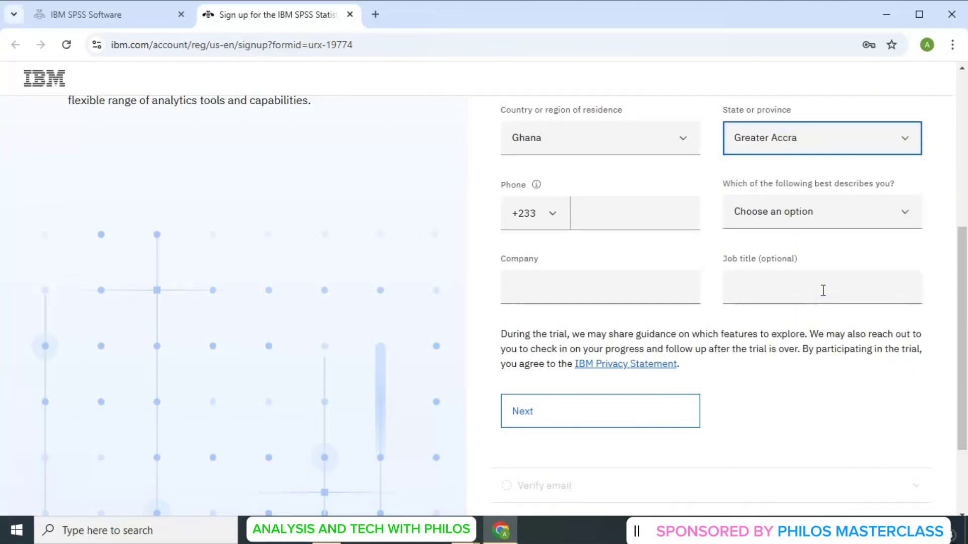
{"action": "left_click", "coordinate": [612, 216]}
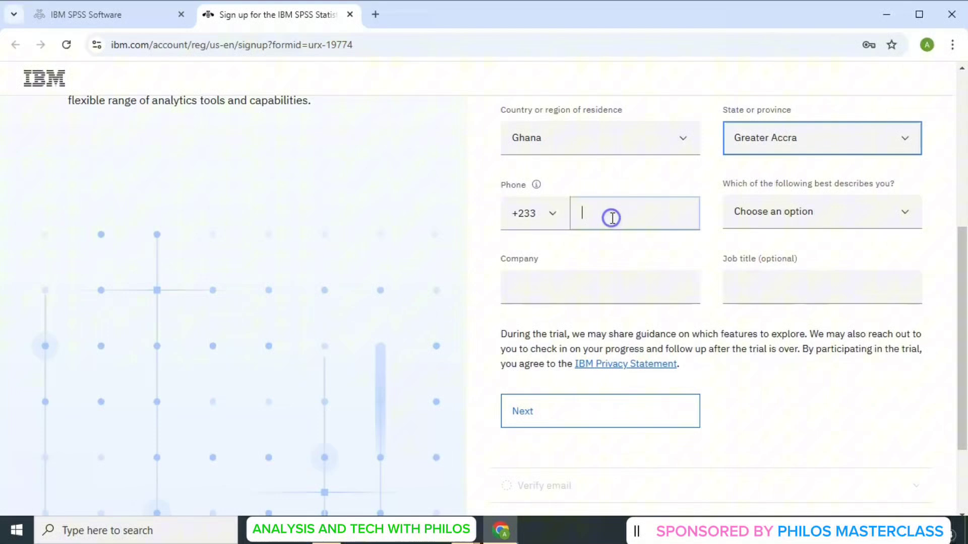
{"action": "key", "text": "ctrl+v"}
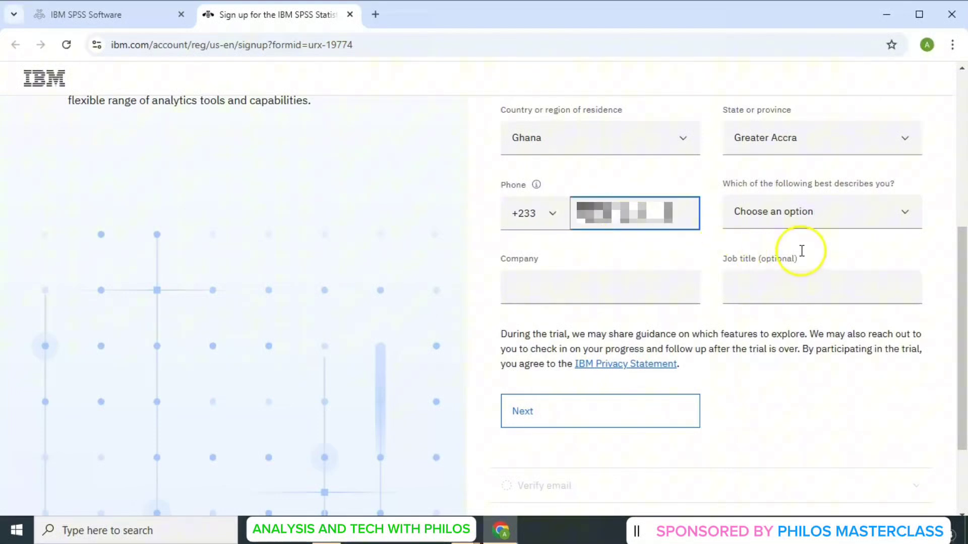
Describe yourself as a Full time Student at company UG and agree to Business Partner contact.
{"action": "left_click", "coordinate": [905, 214]}
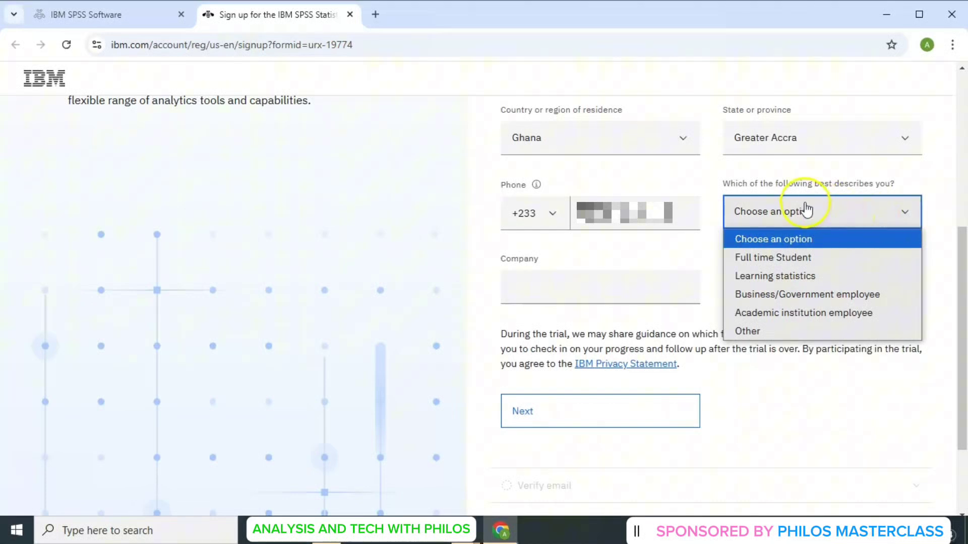
{"action": "left_click", "coordinate": [811, 258]}
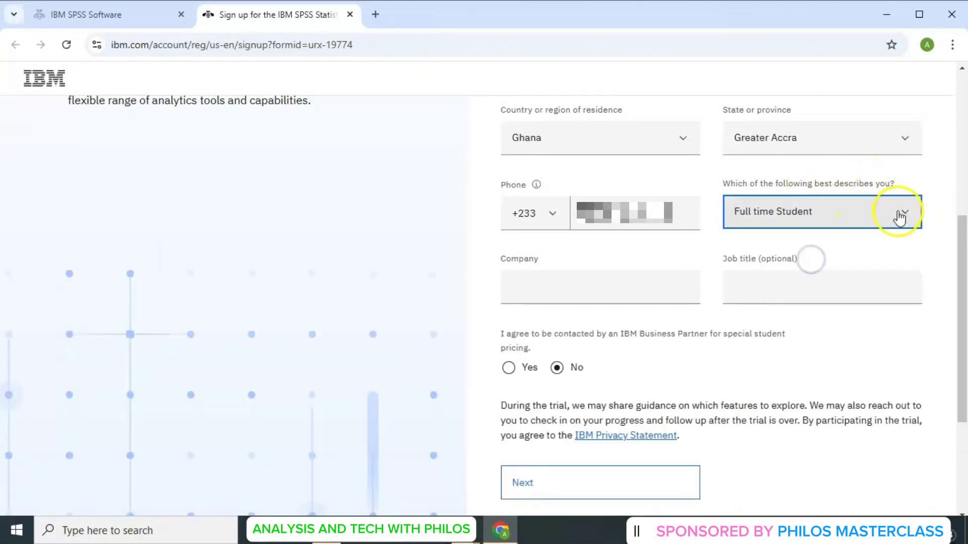
{"action": "left_click", "coordinate": [550, 291]}
{"action": "type", "text": "UG"}
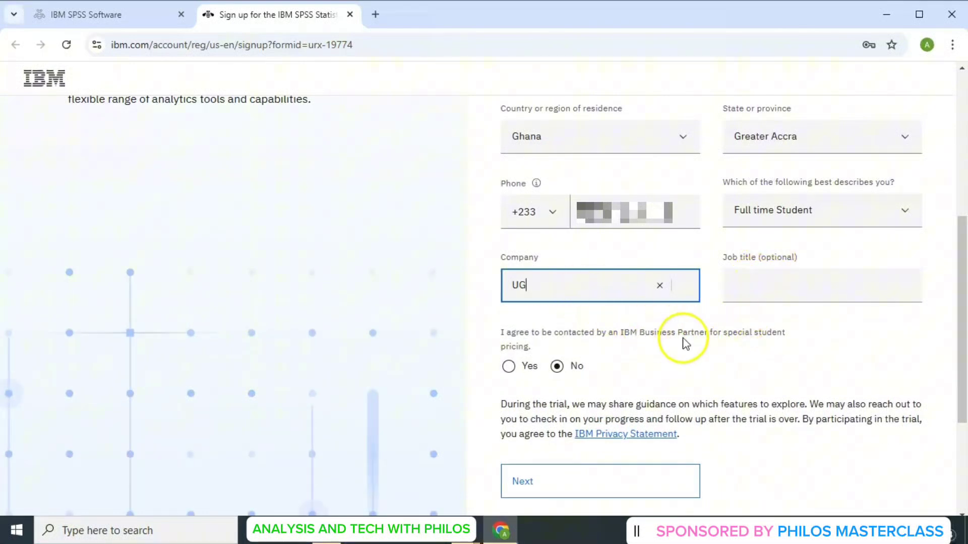
{"action": "scroll", "coordinate": [555, 212], "scroll_direction": "down", "scroll_amount": 3}
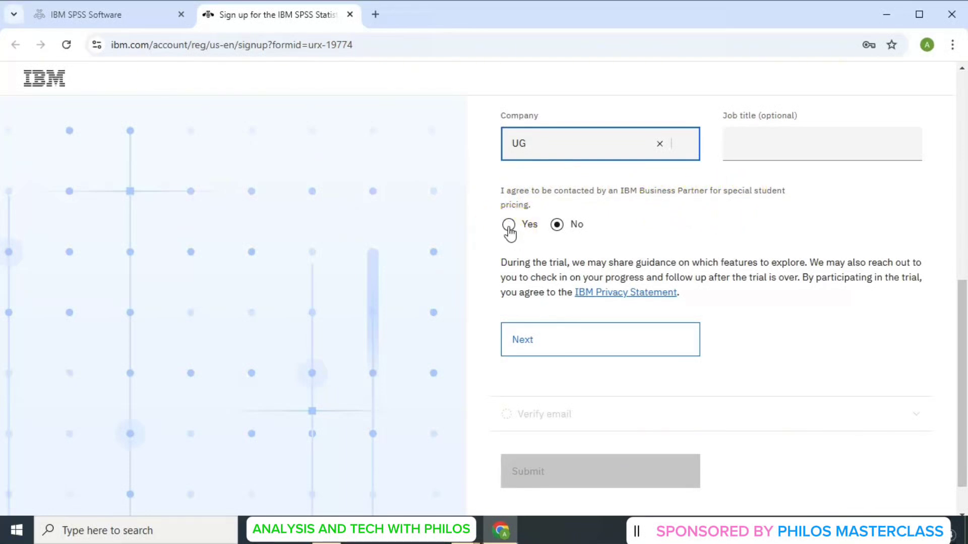
{"action": "left_click", "coordinate": [509, 226]}
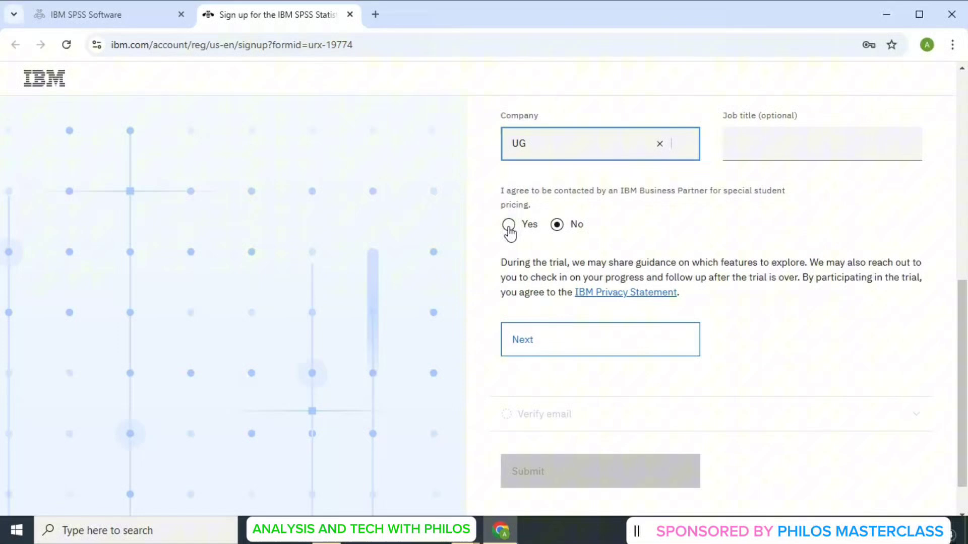
{"action": "left_click", "coordinate": [508, 226]}
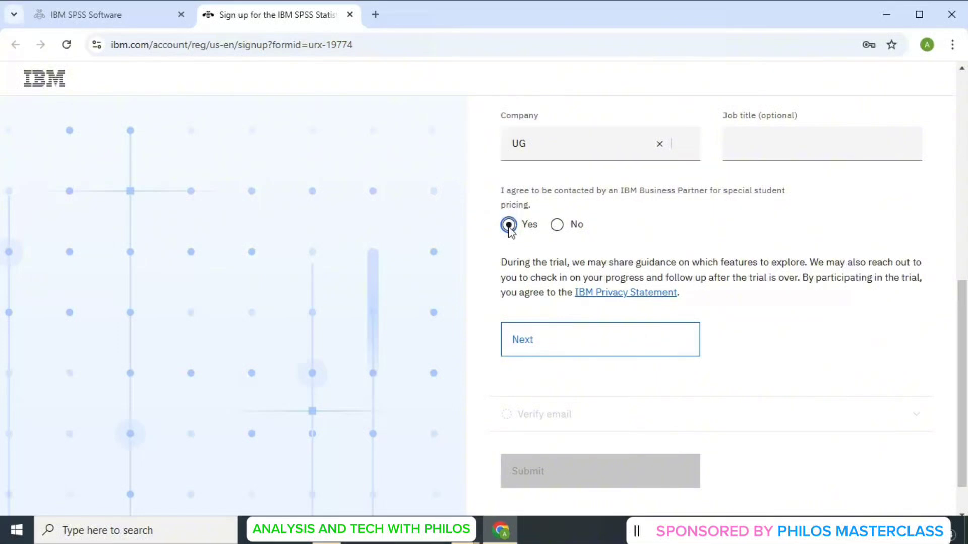
Continue to verification and enter the emailed verification code.
{"action": "left_click", "coordinate": [556, 346]}
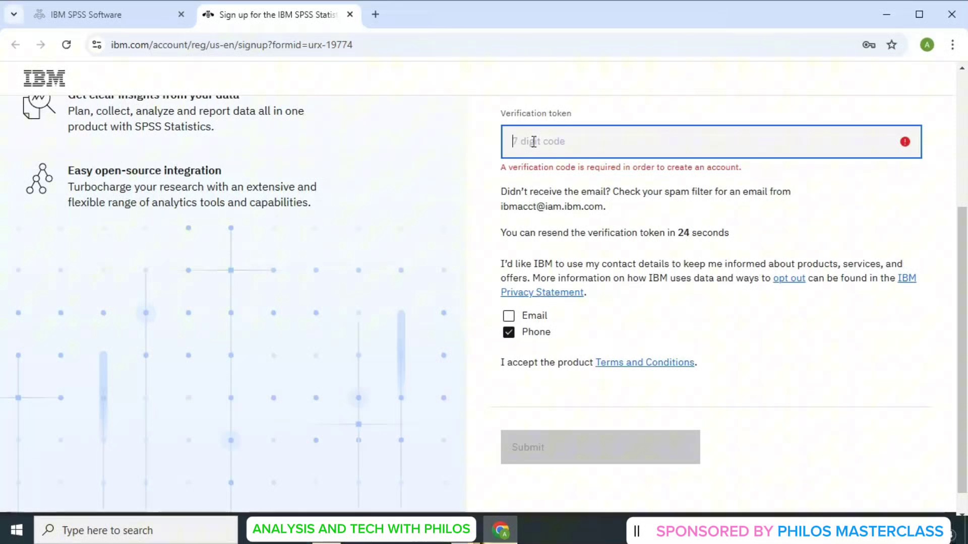
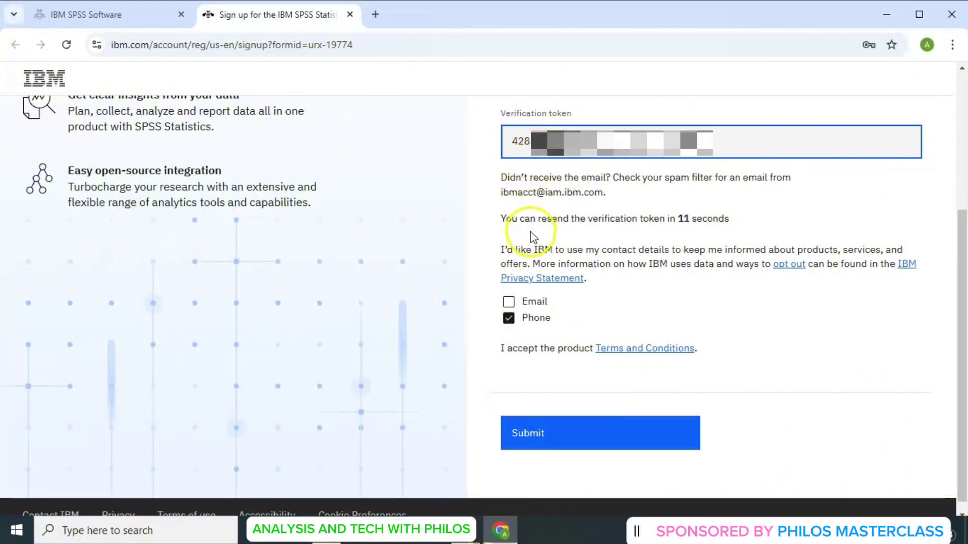
Choose Email instead of Phone for IBM updates and submit the trial signup.
{"action": "left_click", "coordinate": [508, 302]}
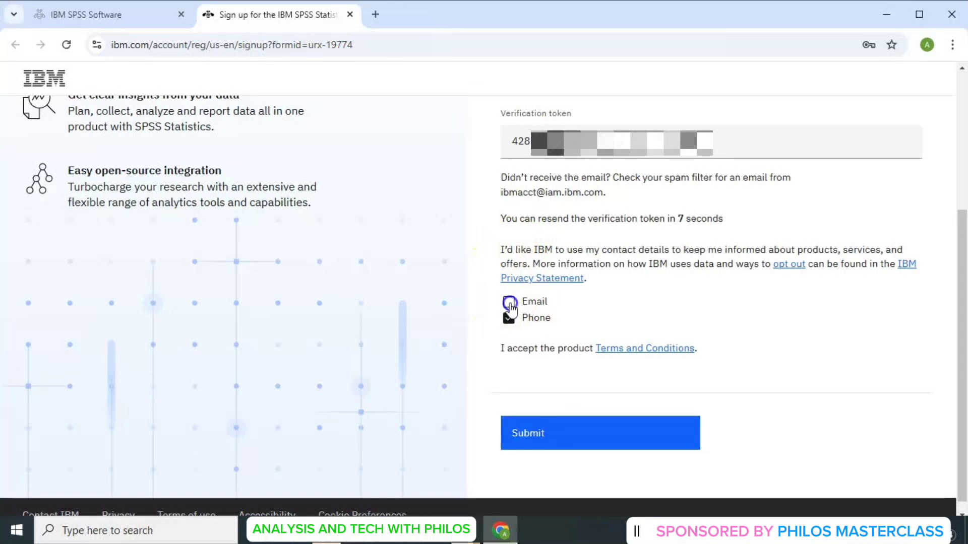
{"action": "left_click", "coordinate": [508, 302]}
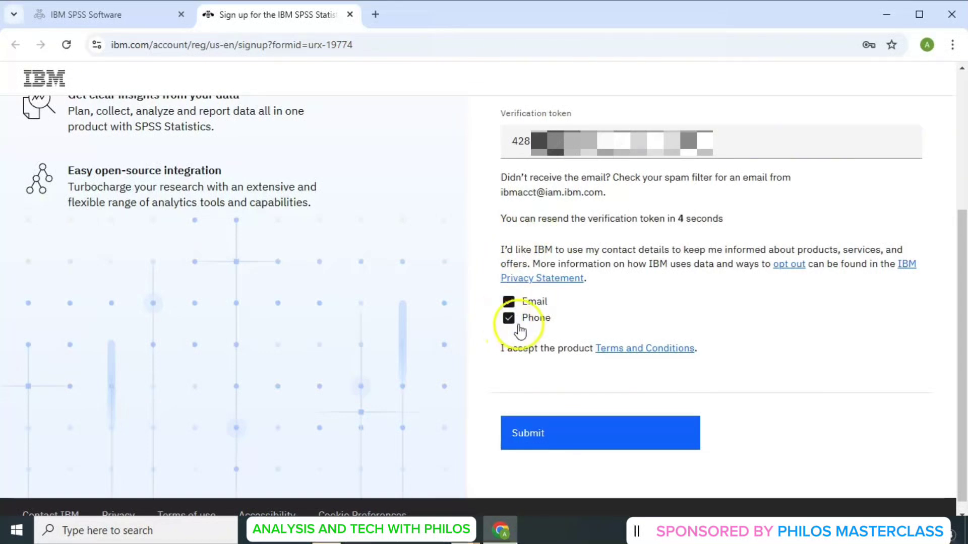
{"action": "left_click", "coordinate": [509, 319]}
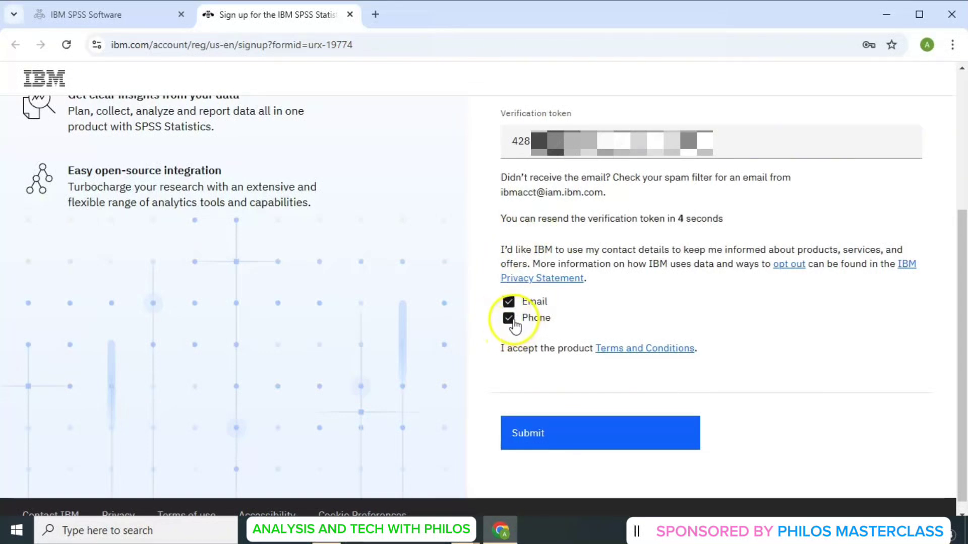
{"action": "left_click", "coordinate": [577, 443]}
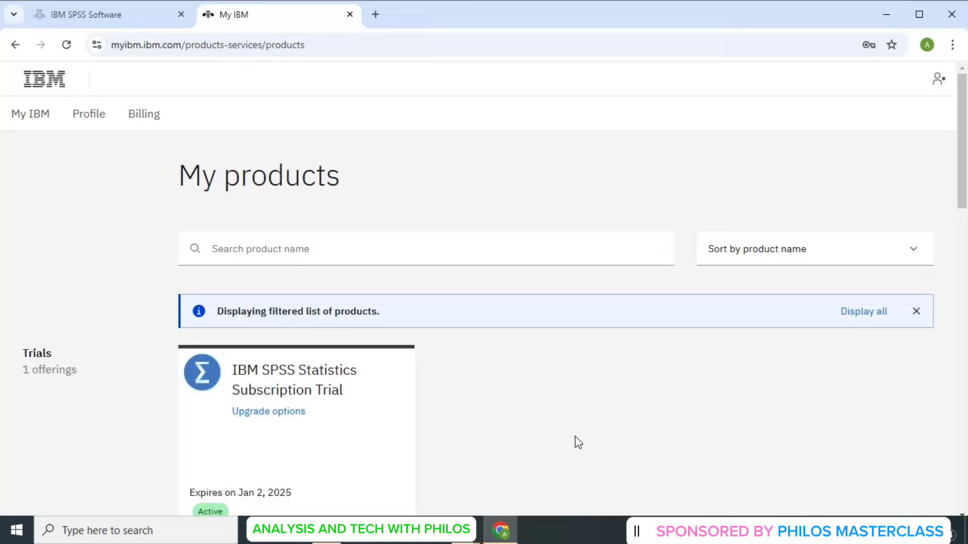
Download the Windows 64-bit installer from the SPSS trial's Downloads page and check its progress.
{"action": "scroll", "coordinate": [565, 367], "scroll_direction": "down", "scroll_amount": 2}
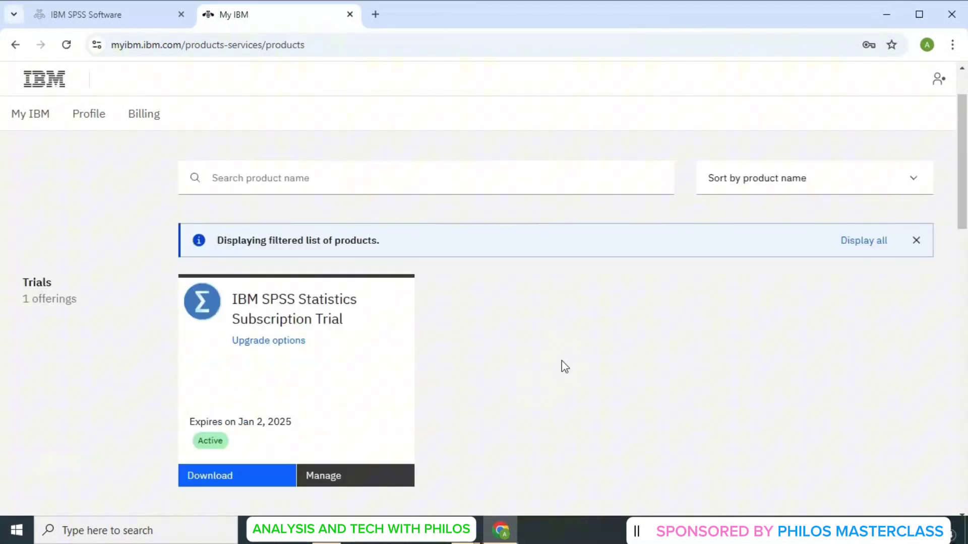
{"action": "scroll", "coordinate": [565, 367], "scroll_direction": "down", "scroll_amount": 2}
{"action": "left_click", "coordinate": [249, 412]}
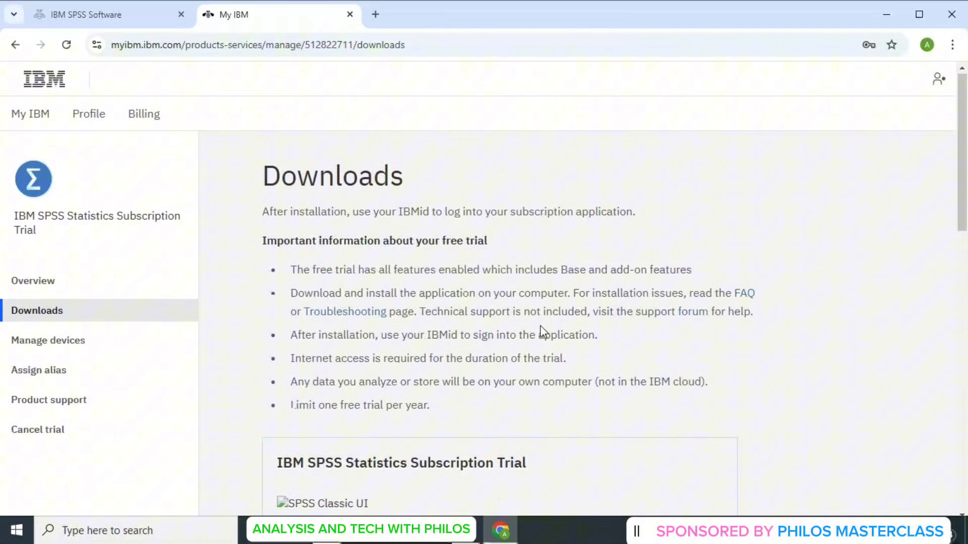
{"action": "left_click", "coordinate": [518, 270]}
{"action": "scroll", "coordinate": [482, 239], "scroll_direction": "down", "scroll_amount": 4}
{"action": "scroll", "coordinate": [484, 240], "scroll_direction": "down", "scroll_amount": 8}
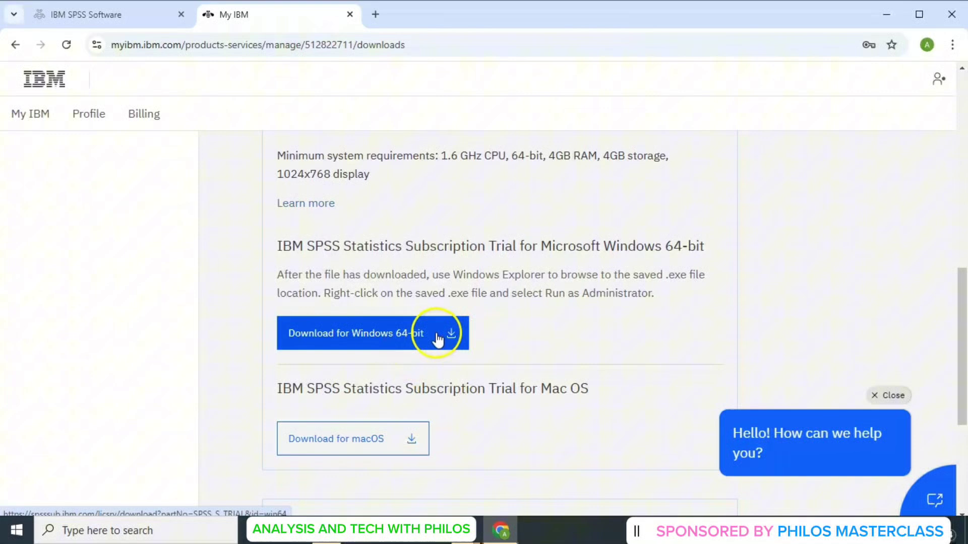
{"action": "left_click", "coordinate": [452, 341]}
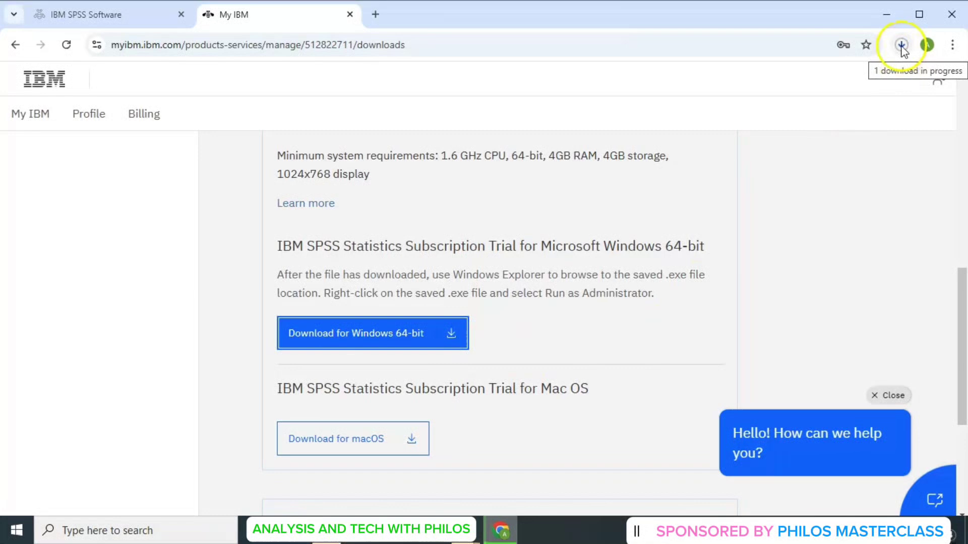
{"action": "left_click", "coordinate": [817, 218]}
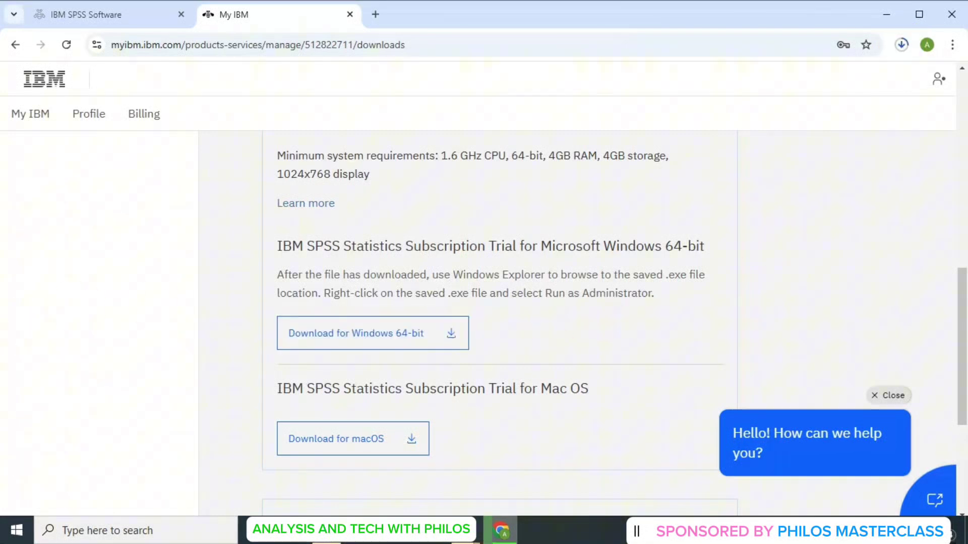
{"action": "left_click", "coordinate": [217, 358]}
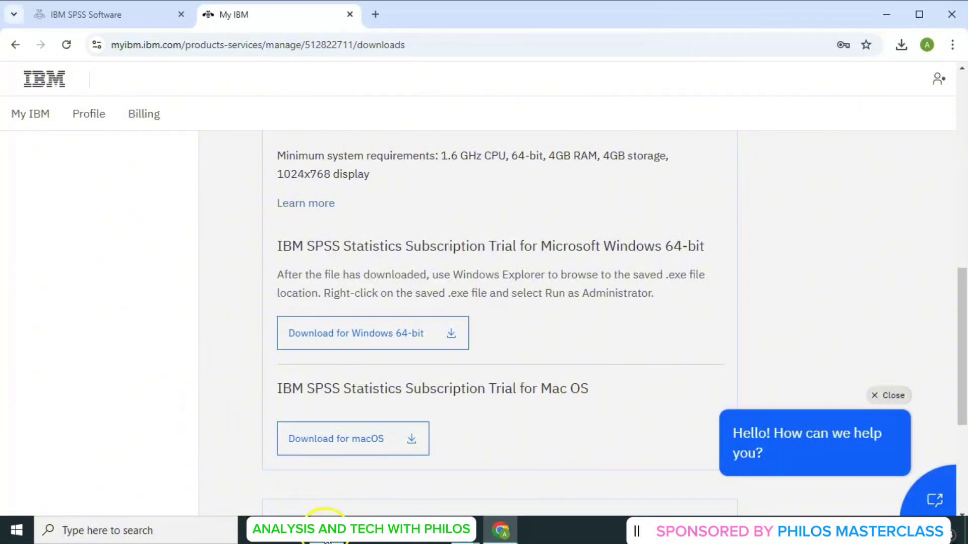
Run the downloaded SPSSStatistics installer from File Explorer's Downloads folder.
{"action": "left_click", "coordinate": [324, 486]}
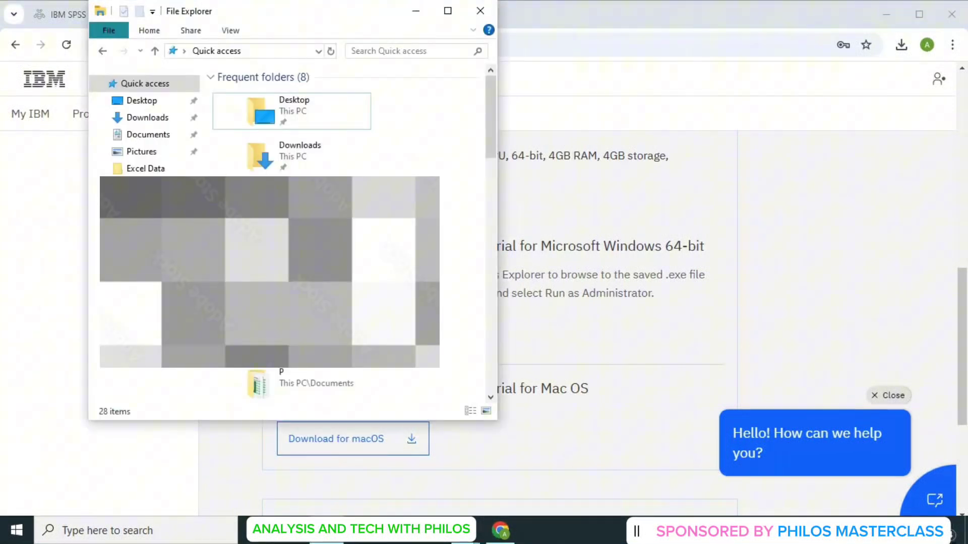
{"action": "left_click", "coordinate": [141, 118]}
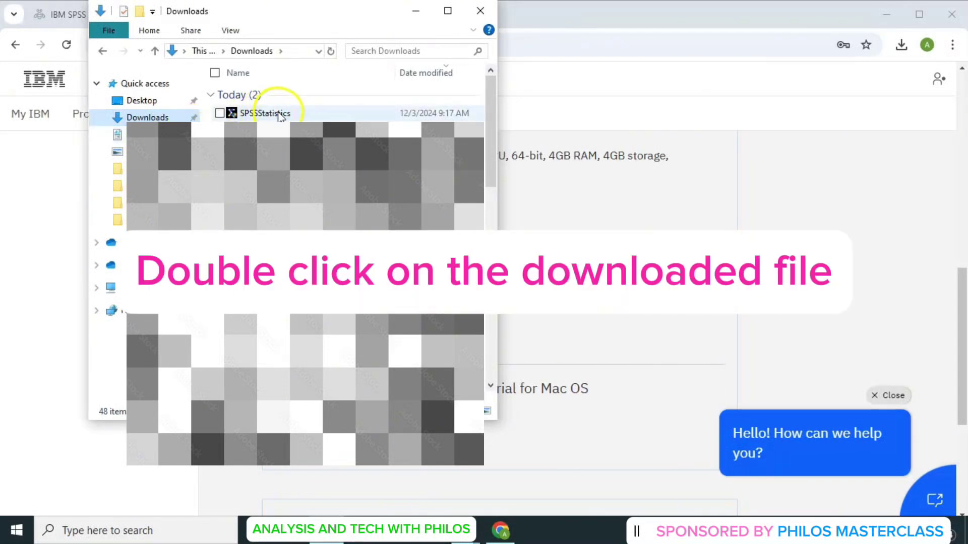
{"action": "double_click", "coordinate": [276, 114]}
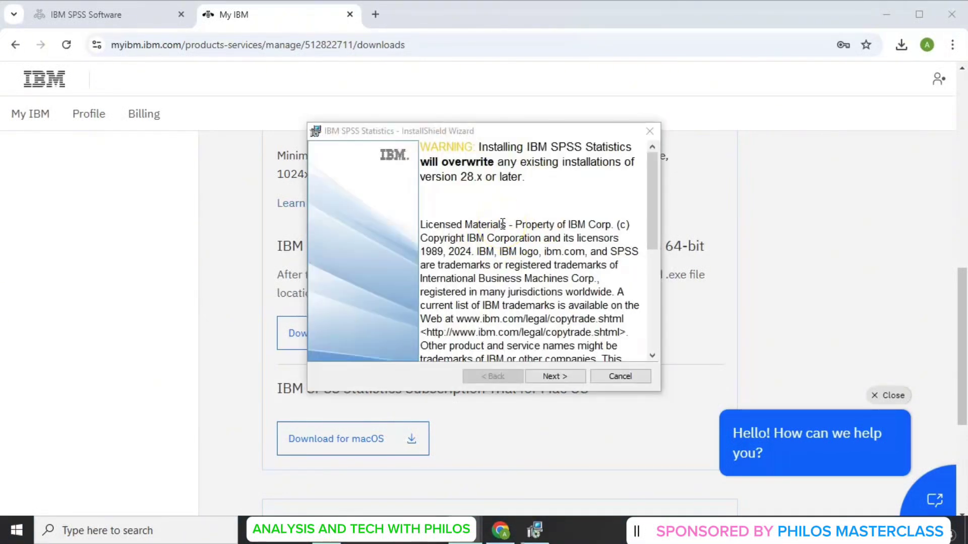
Accept the license, keep the default C:\Program Files\IBM\SPSS Statistics\ folder, and install.
{"action": "left_click", "coordinate": [556, 377]}
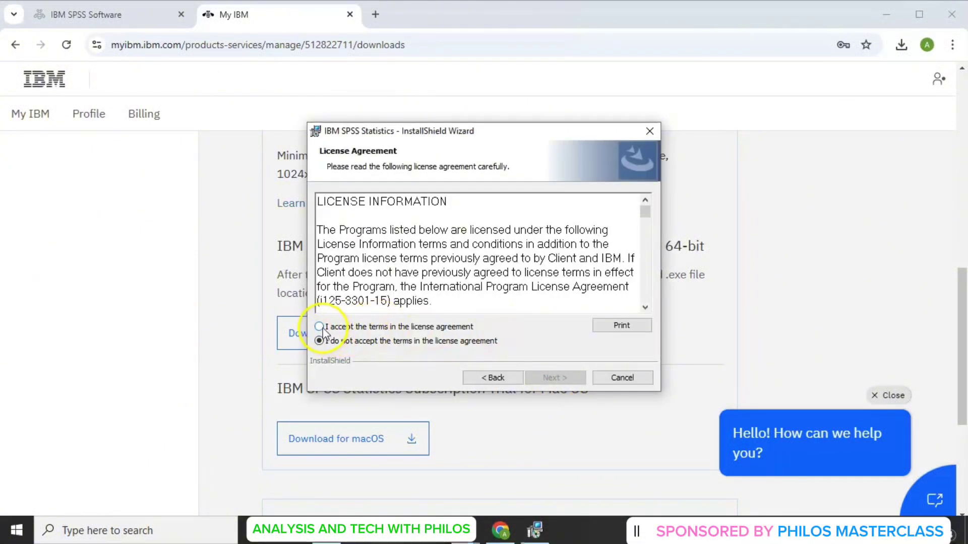
{"action": "left_click", "coordinate": [320, 327]}
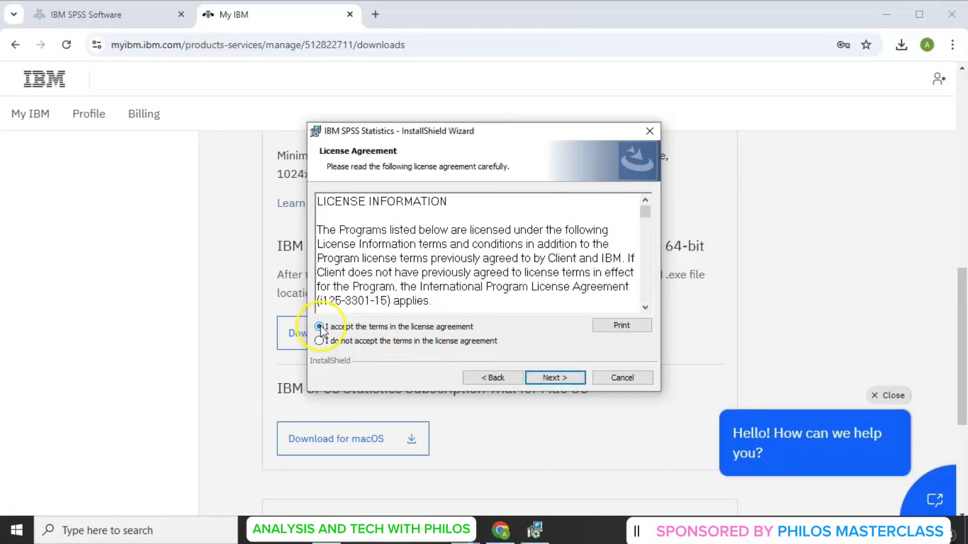
{"action": "left_click", "coordinate": [555, 378]}
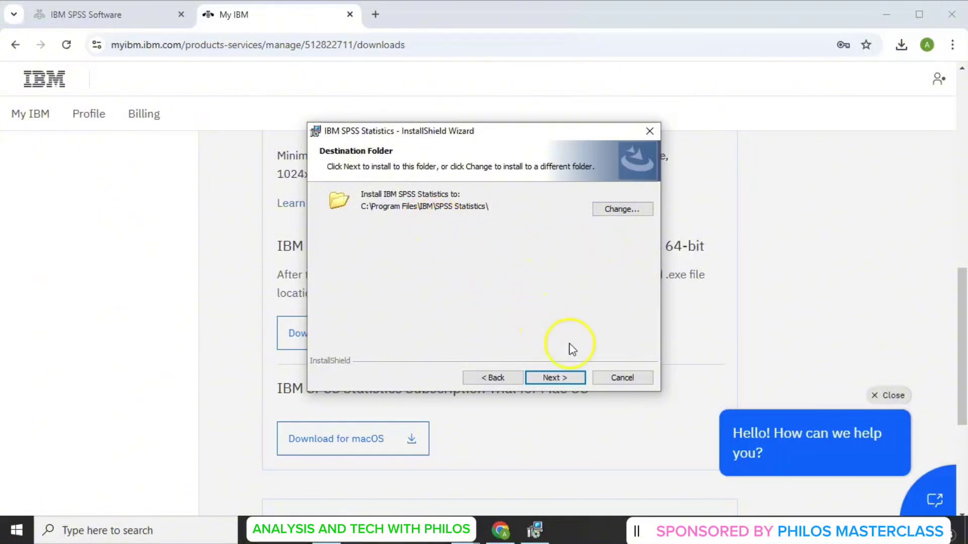
{"action": "left_click", "coordinate": [563, 377]}
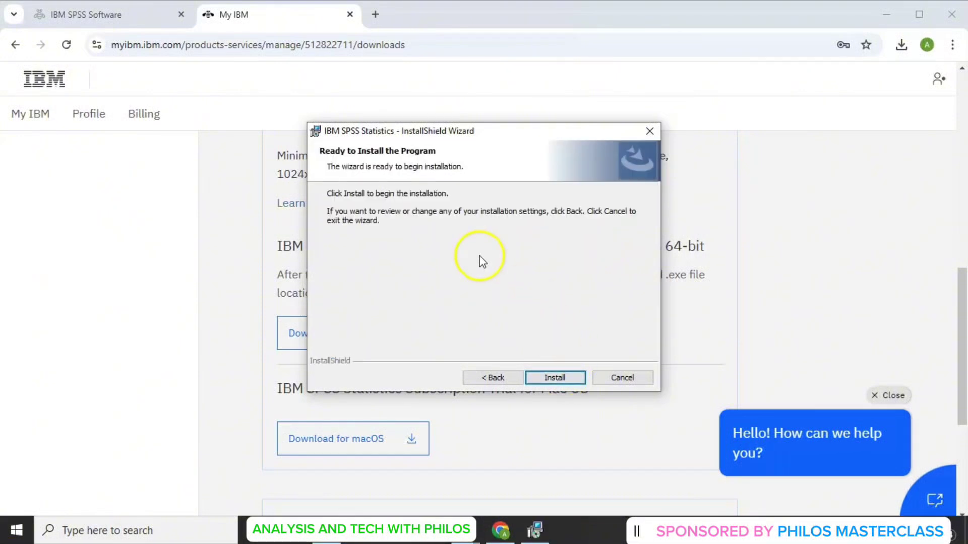
{"action": "left_click", "coordinate": [555, 378]}
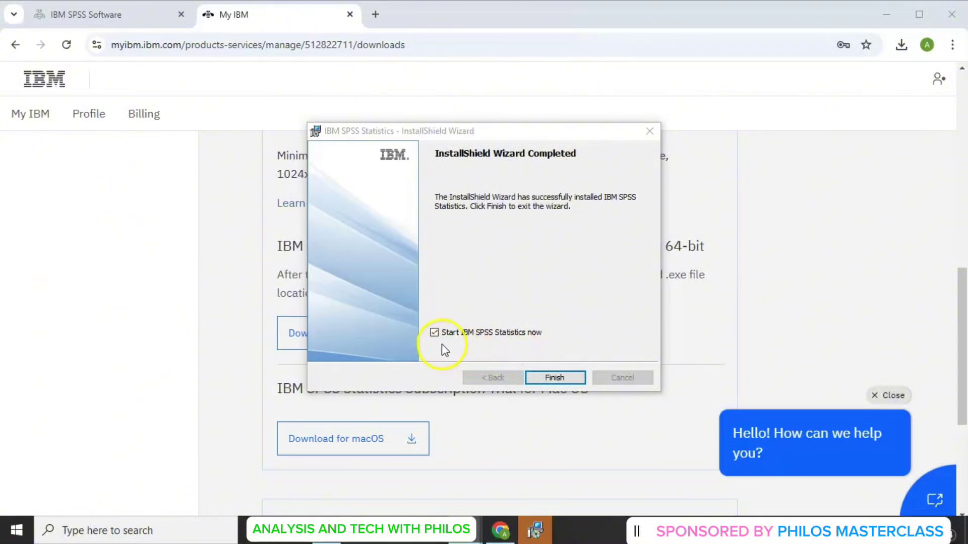
Launch SPSS Statistics and log in with the IBM ID and password, ticking Remember me.
{"action": "left_click", "coordinate": [554, 379]}
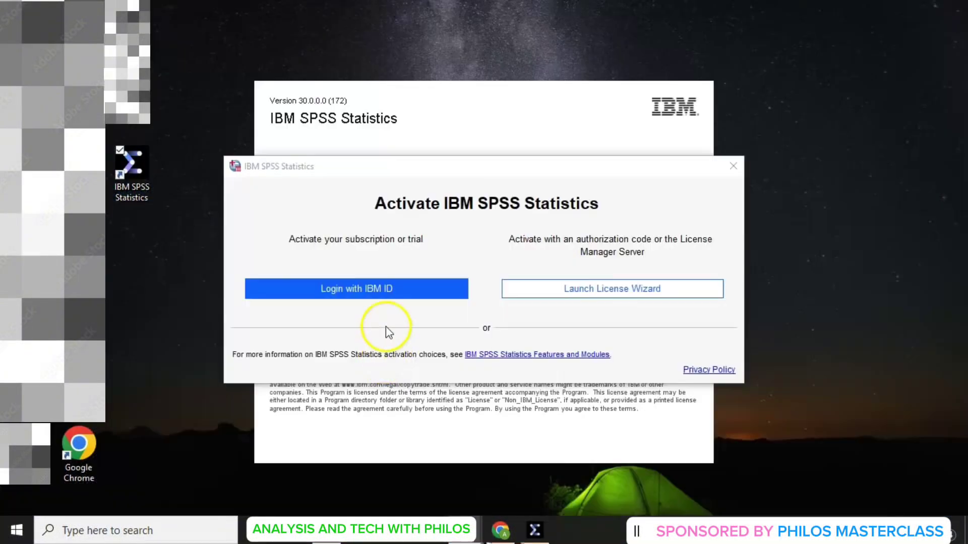
{"action": "left_click", "coordinate": [373, 292]}
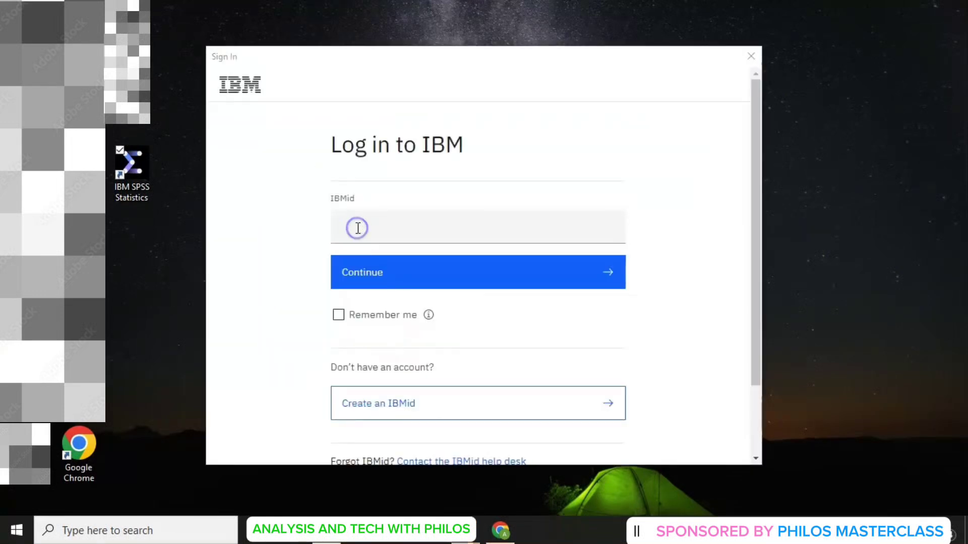
{"action": "left_click", "coordinate": [358, 228]}
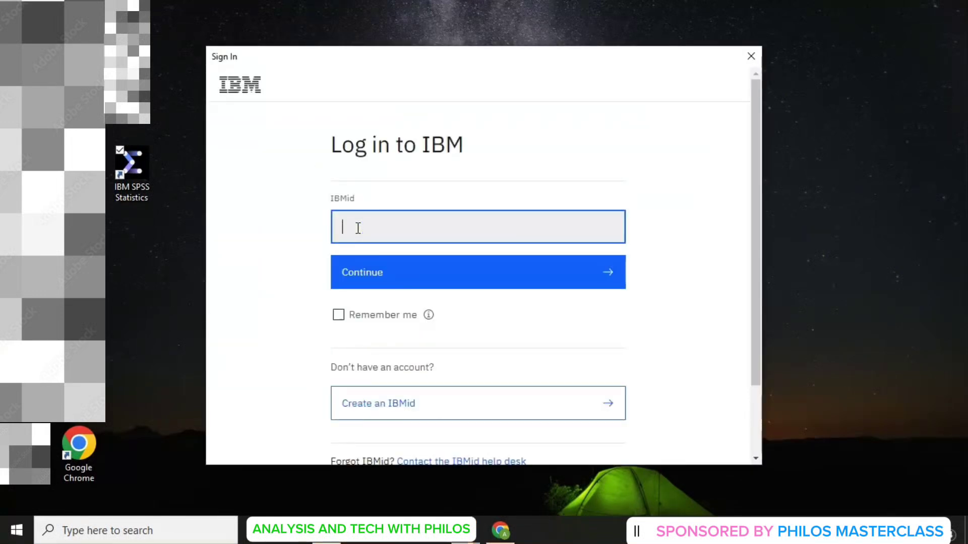
{"action": "key", "text": "ctrl+v"}
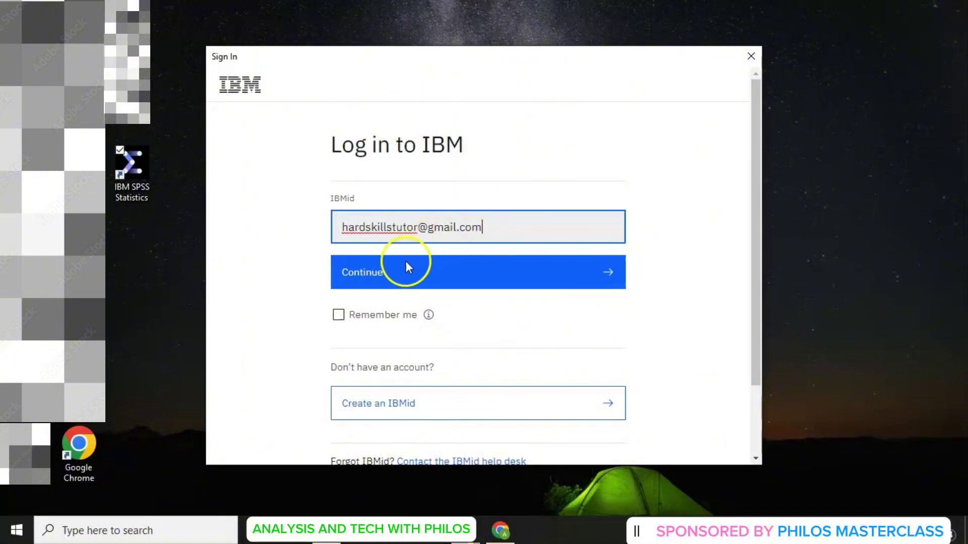
{"action": "left_click", "coordinate": [338, 316]}
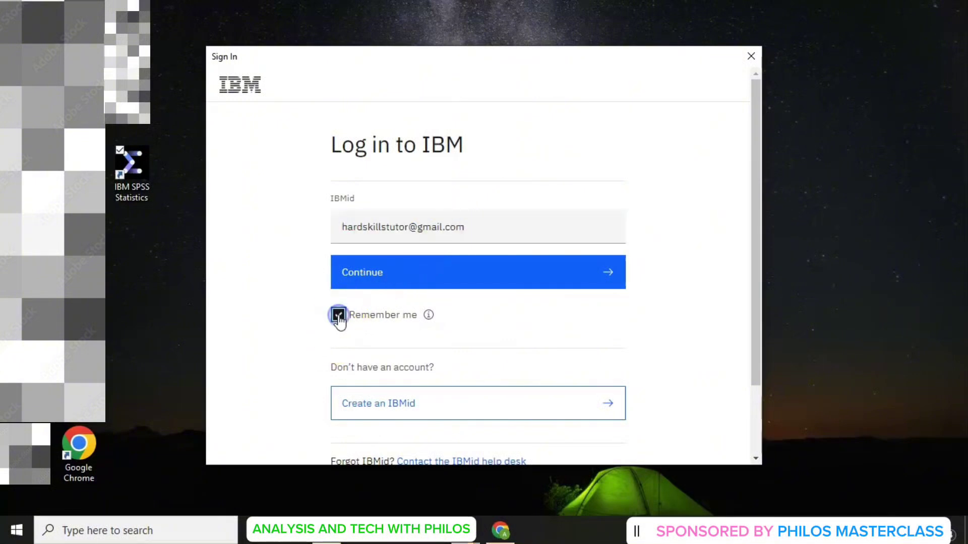
{"action": "left_click", "coordinate": [492, 273]}
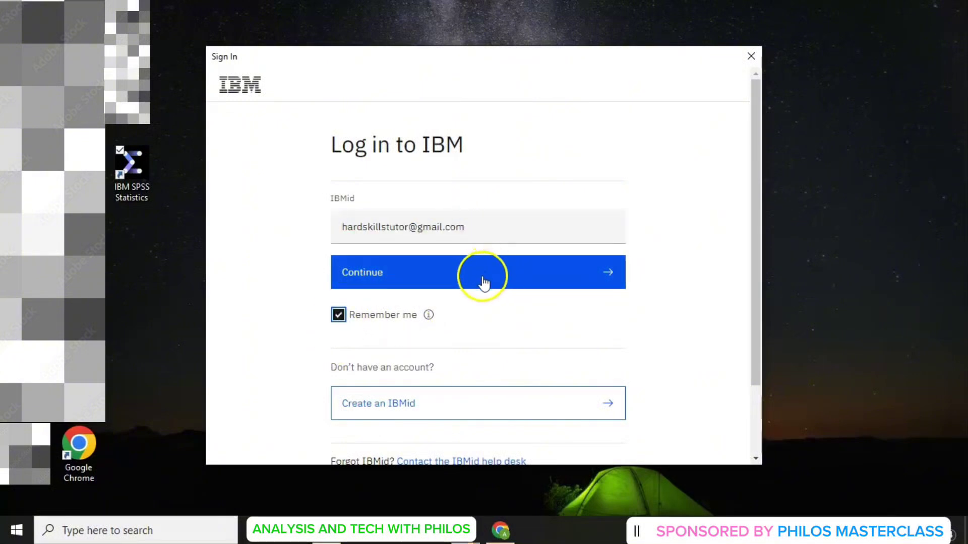
{"action": "left_click", "coordinate": [363, 225]}
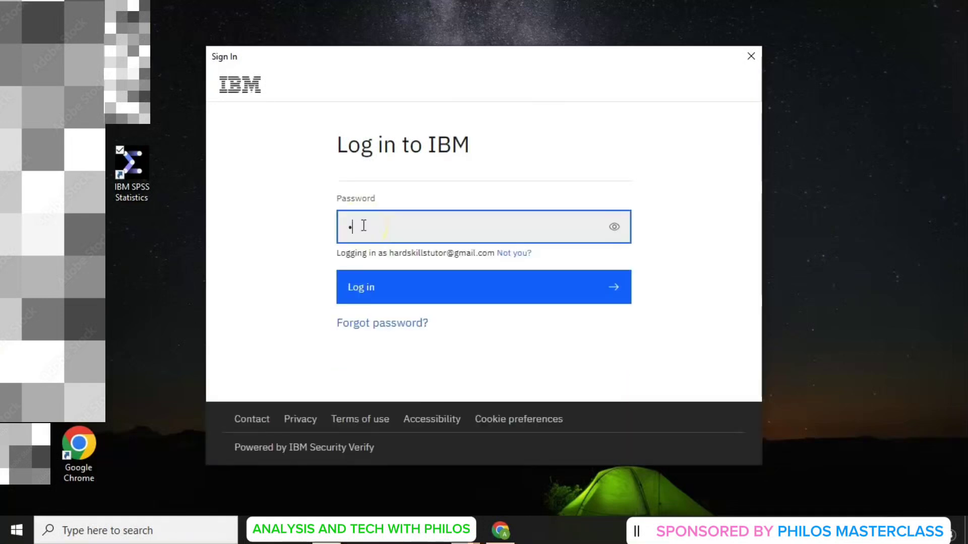
{"action": "type", "text": "••••••••••••"}
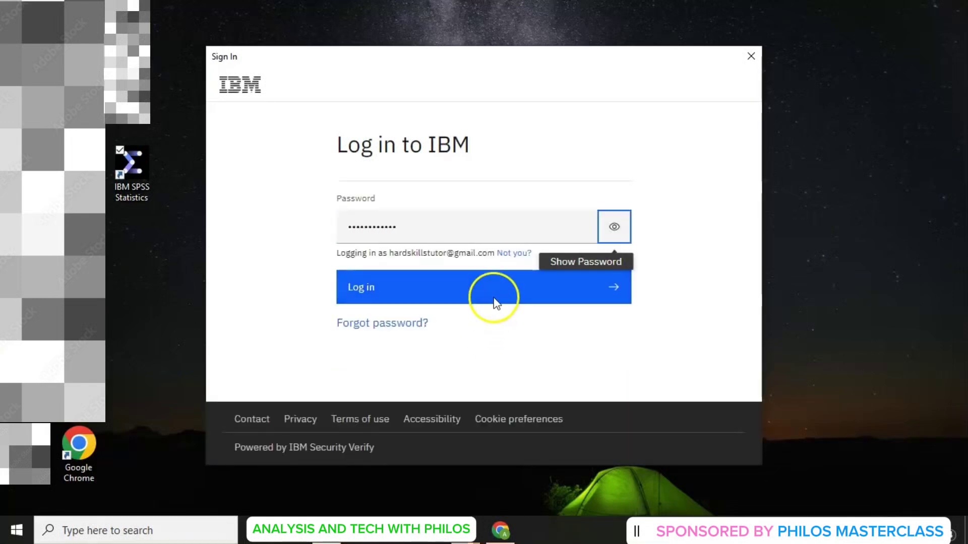
{"action": "left_click", "coordinate": [493, 293]}
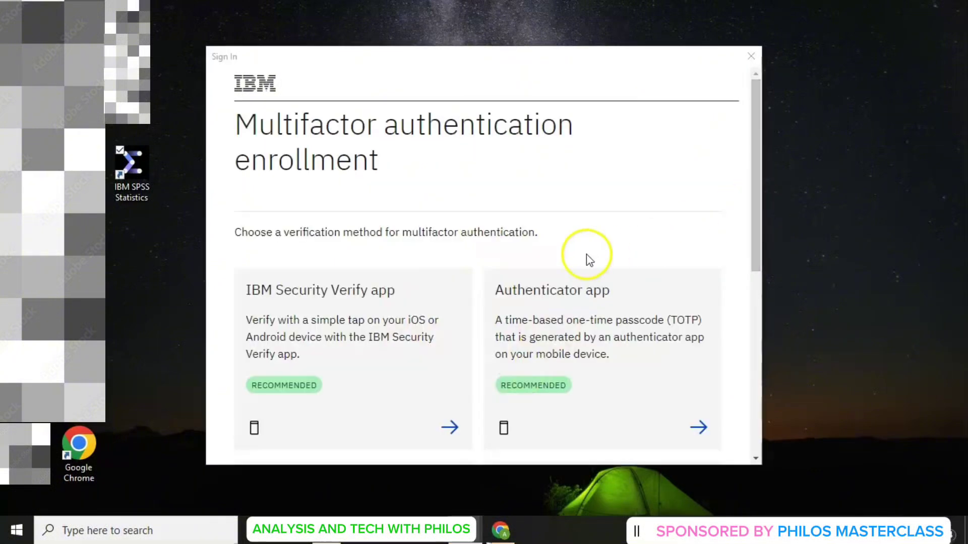
Enrol Email for multifactor verification by sending and verifying the emailed code, then finish.
{"action": "left_click_drag", "start_coordinate": [753, 195], "coordinate": [741, 328]}
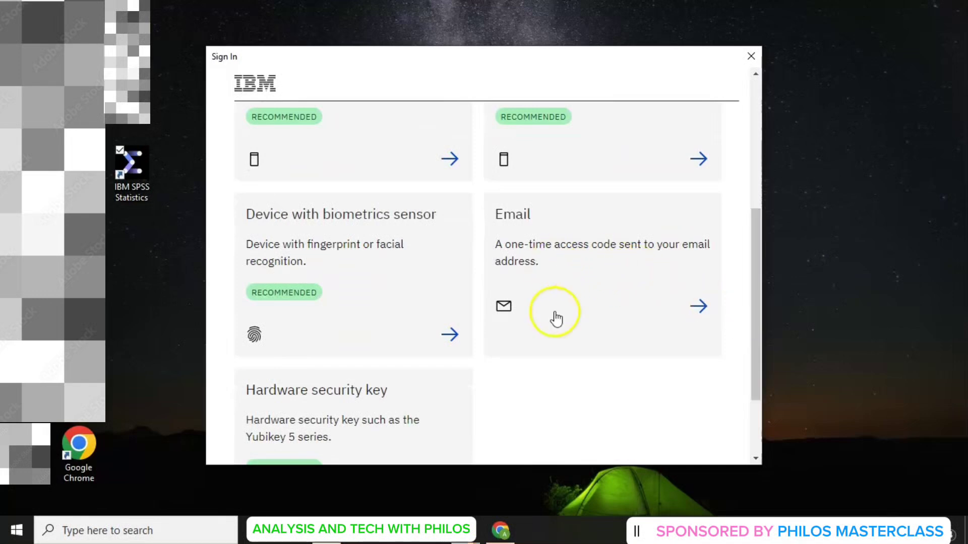
{"action": "left_click", "coordinate": [608, 288]}
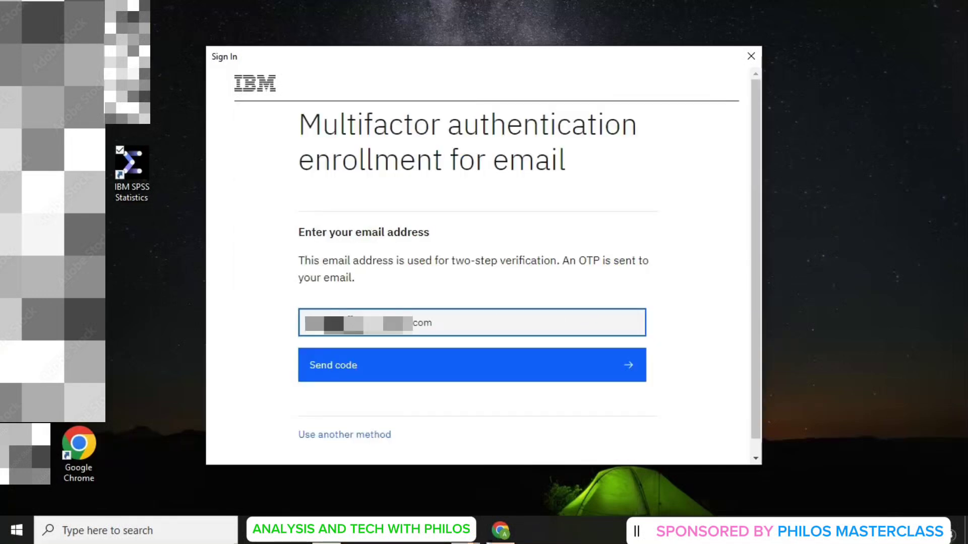
{"action": "left_click", "coordinate": [434, 381]}
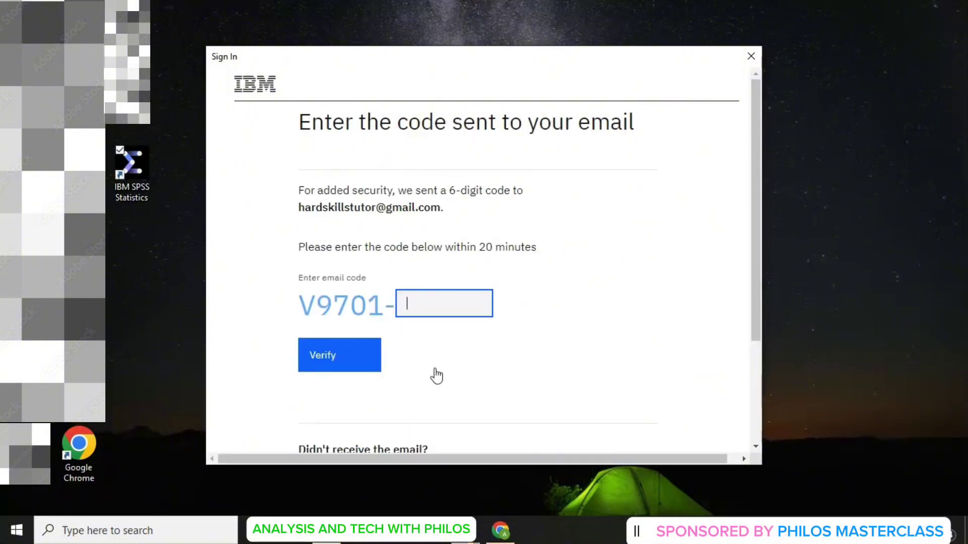
{"action": "key", "text": "ctrl+v"}
{"action": "left_click", "coordinate": [347, 359]}
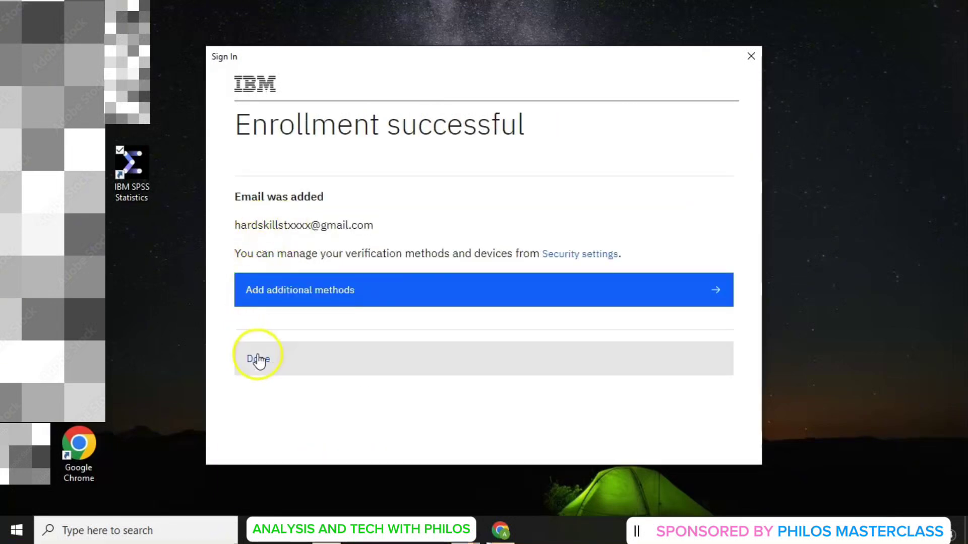
{"action": "left_click", "coordinate": [261, 361]}
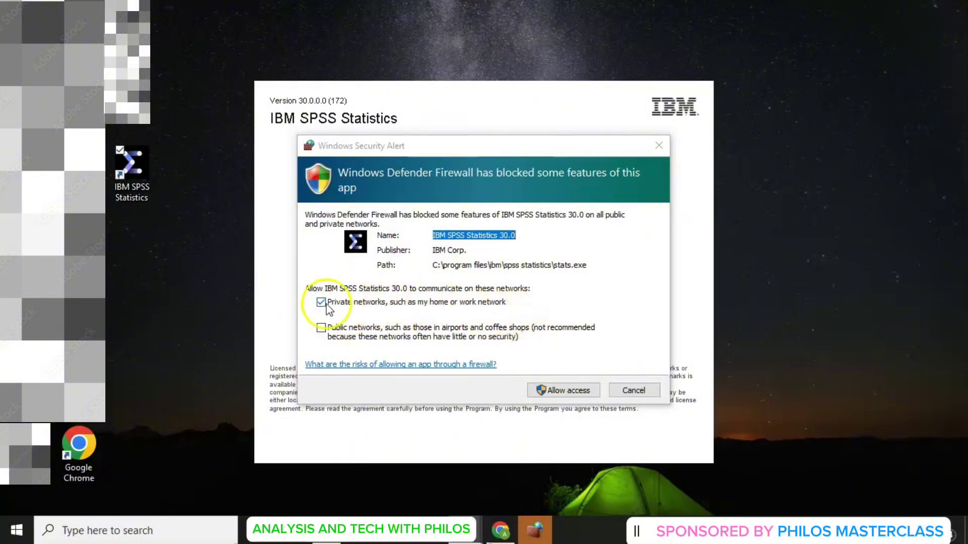
Allow SPSS through the firewall on private networks and open a New Dataset from the Welcome dialog.
{"action": "left_click", "coordinate": [572, 392]}
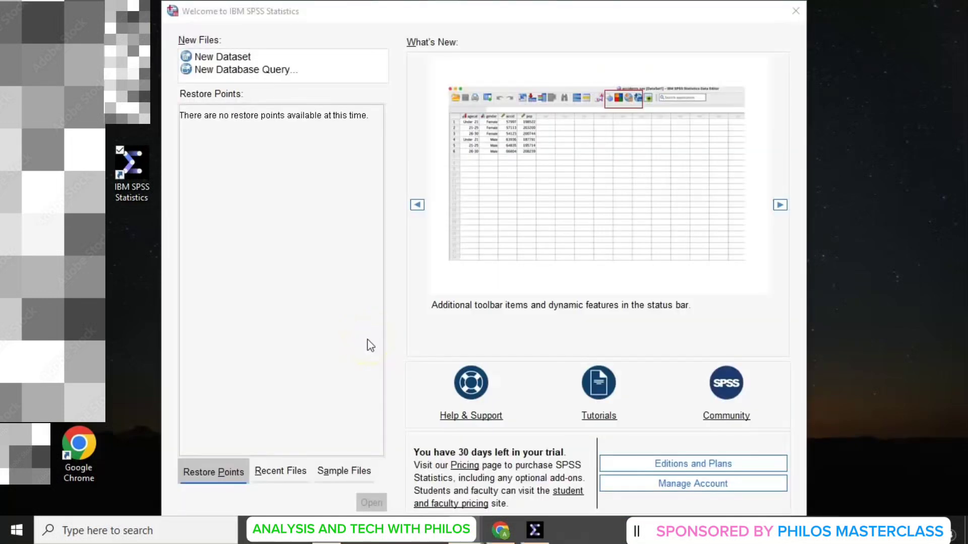
{"action": "left_click", "coordinate": [391, 367]}
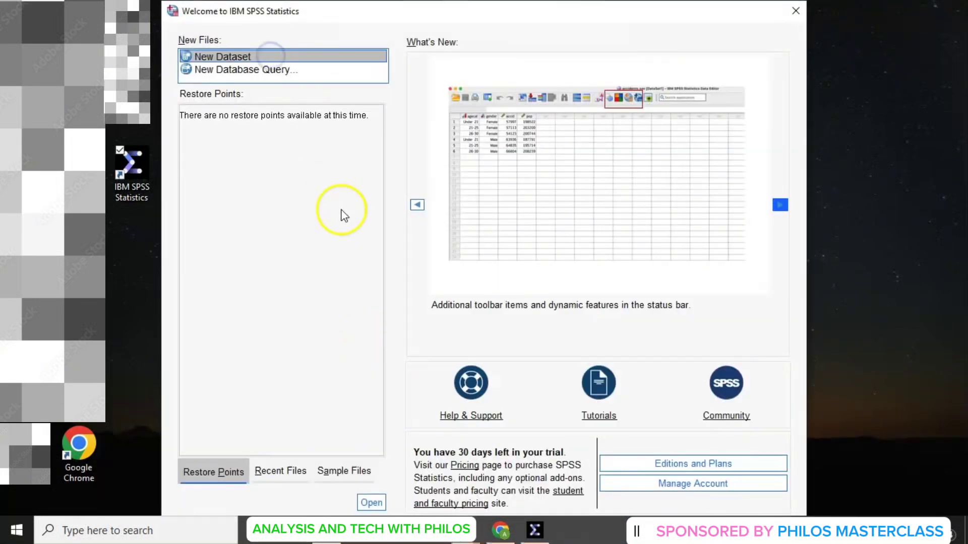
{"action": "left_click", "coordinate": [371, 503]}
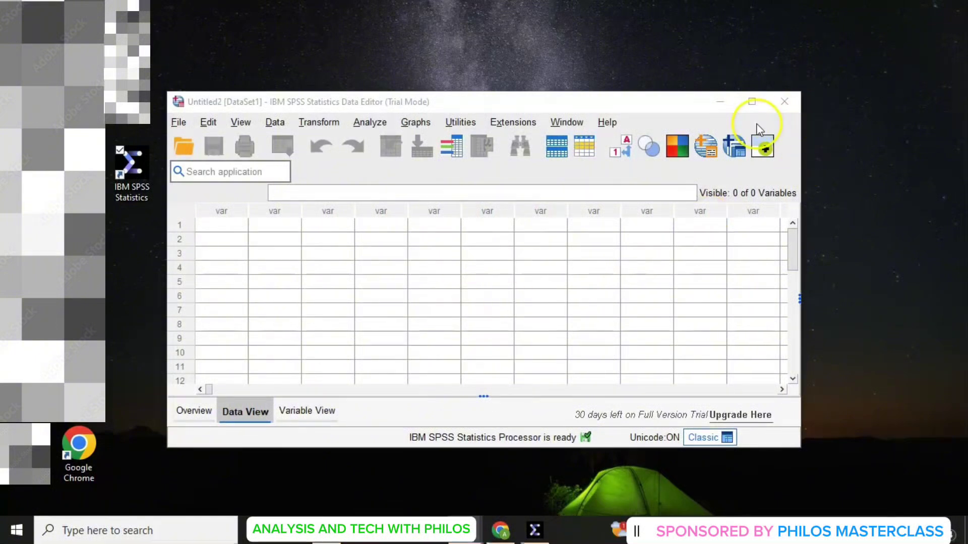
Maximize the empty Untitled2 Data Editor and switch it to Variable View.
{"action": "left_click", "coordinate": [754, 104]}
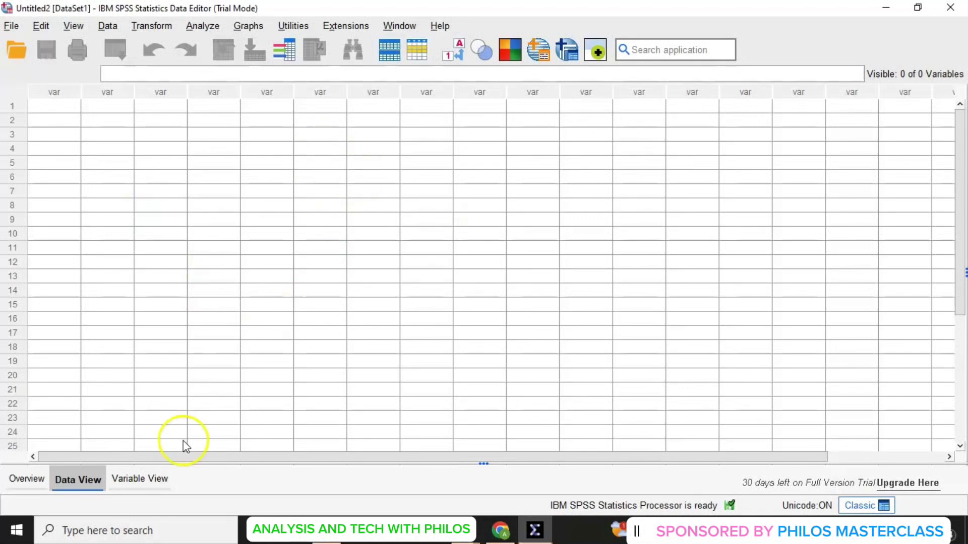
{"action": "left_click", "coordinate": [143, 481]}
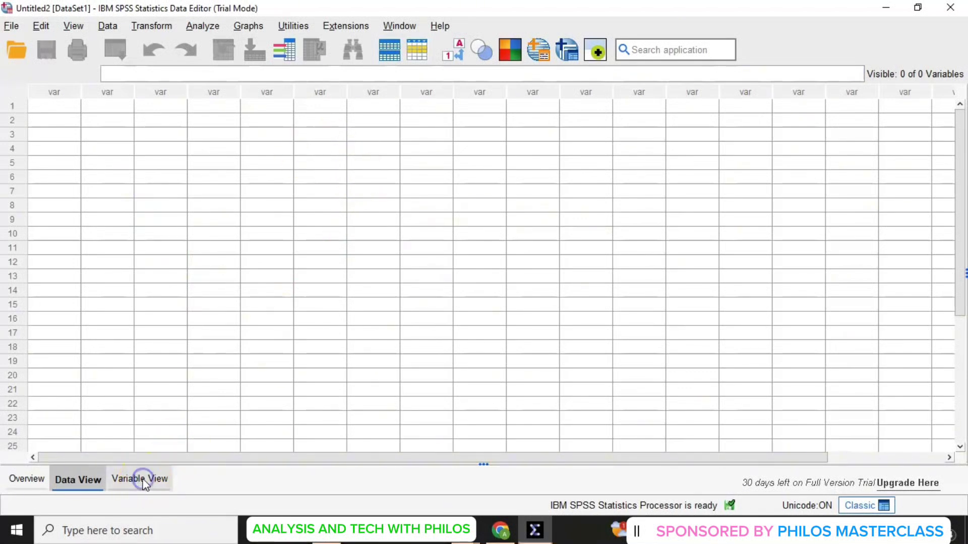